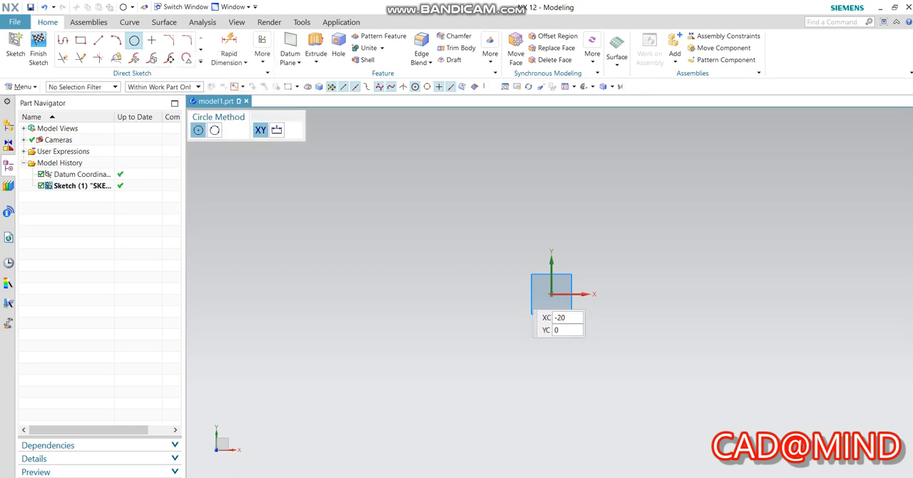
Draw two concentric circles centred on the sketch origin with diameters of 15 mm and 50 mm.
click(551, 293)
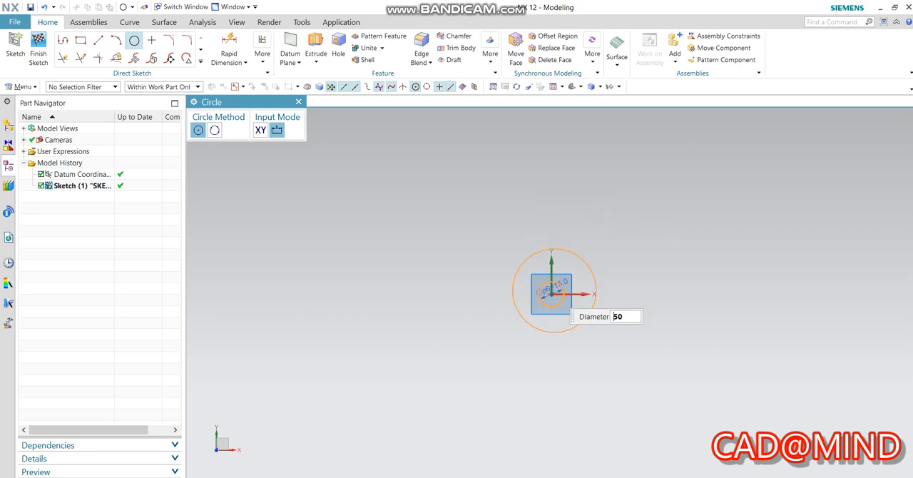
click(551, 293)
key(Escape)
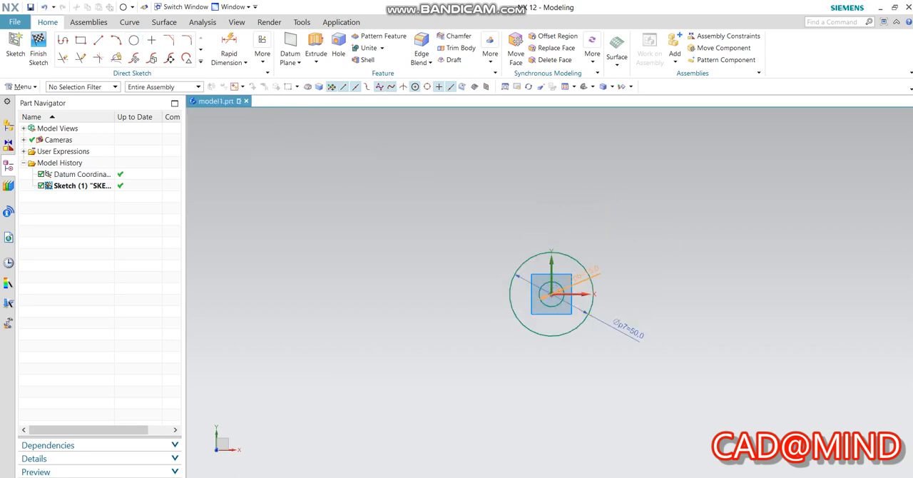
key(z)
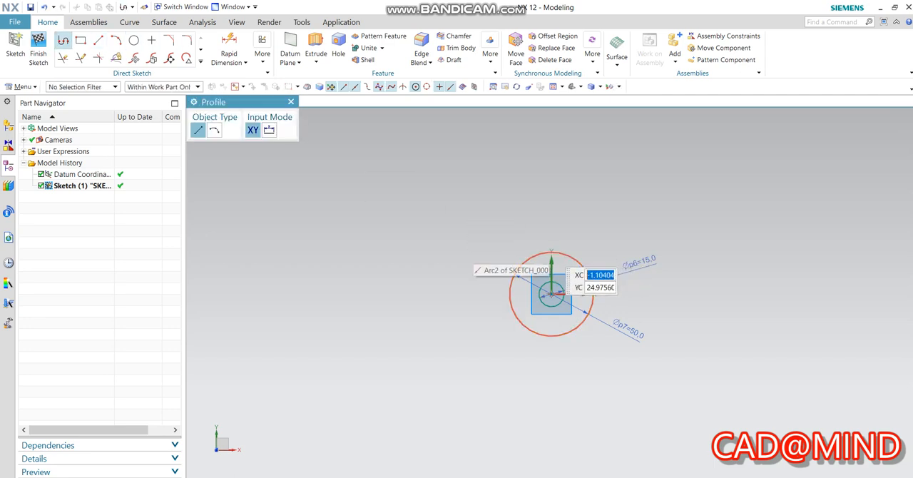
click(550, 253)
key(Escape)
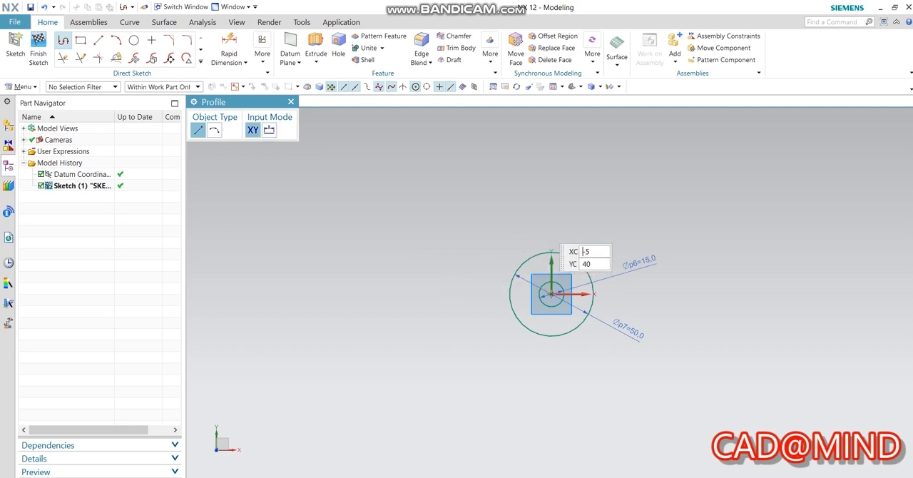
key(Escape)
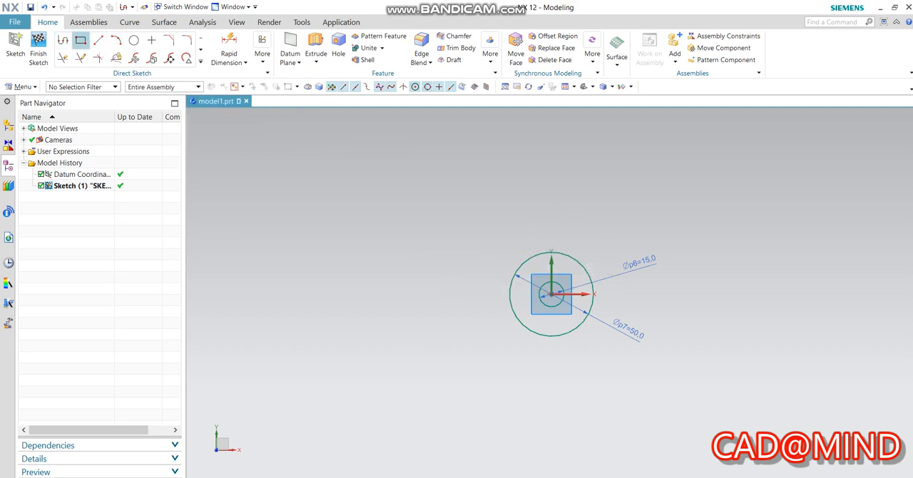
key(z)
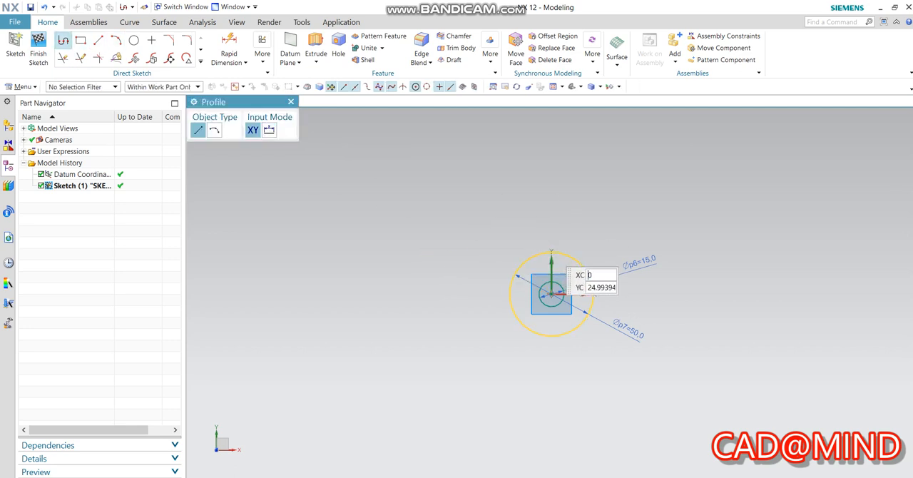
click(551, 293)
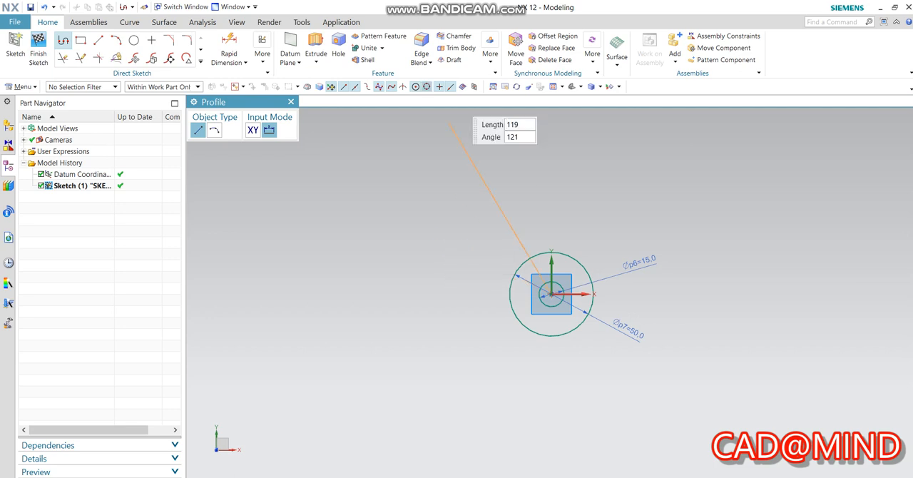
key(Escape)
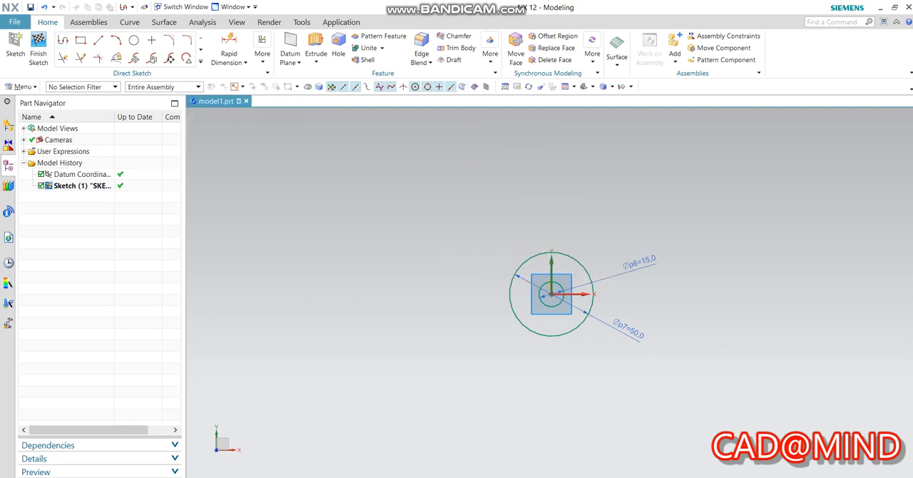
Draw two horizontal lines about 67 mm long in the negative X direction from the large circle's top and bottom quadrant points.
key(z)
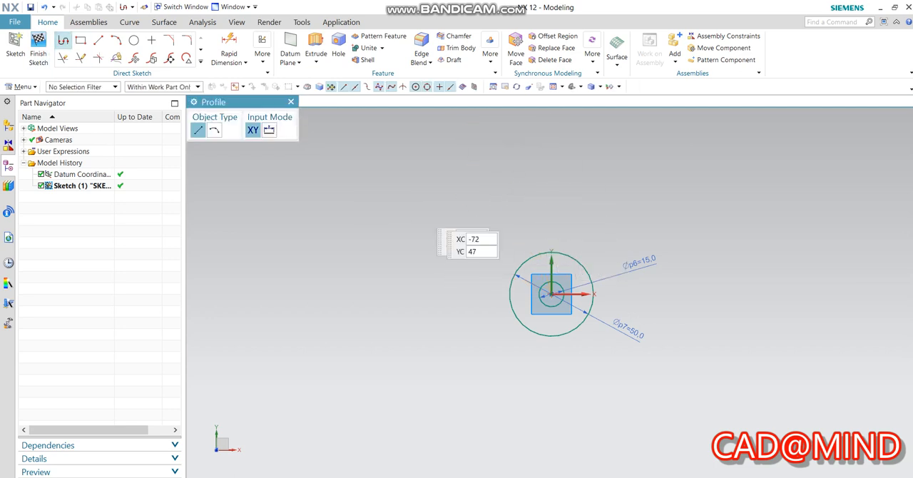
click(551, 253)
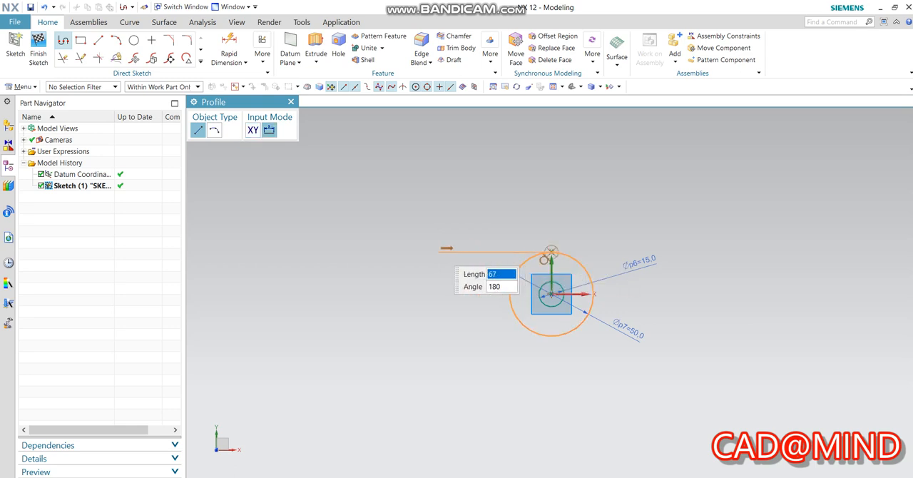
click(438, 252)
key(Escape)
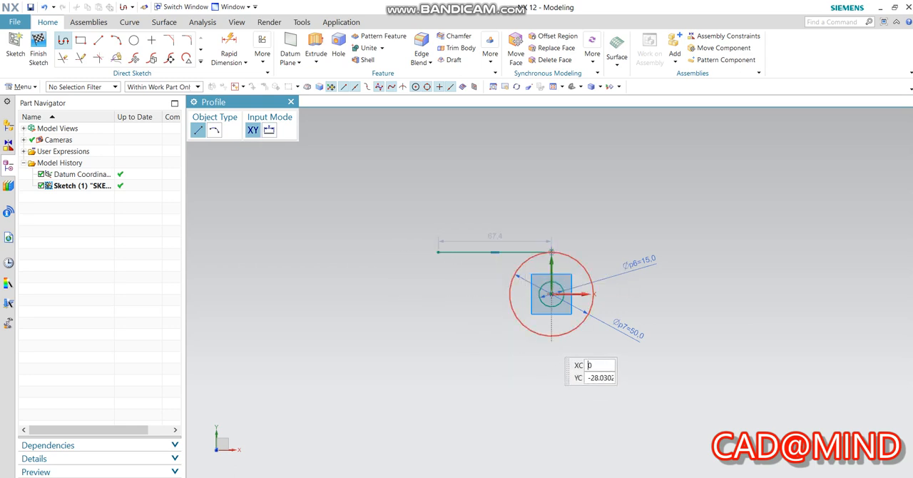
click(550, 335)
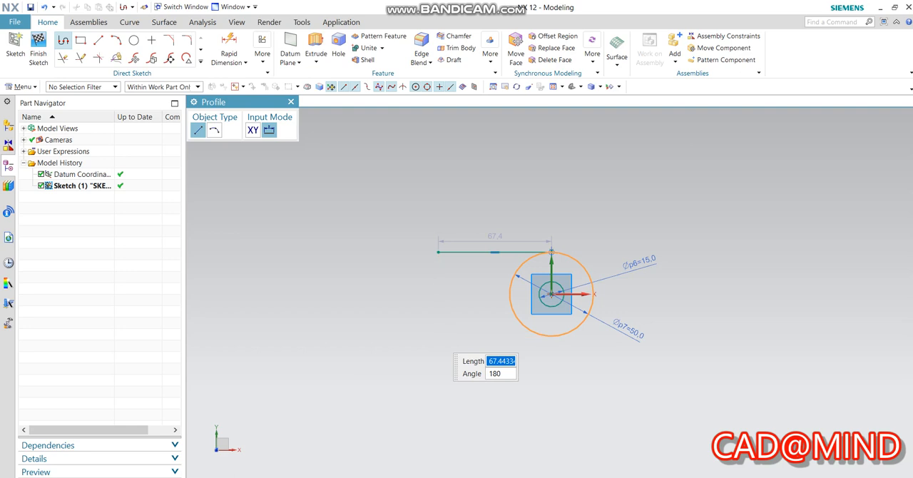
click(438, 335)
key(Escape)
key(Escape)
Connect the free ends of the two horizontal lines with a vertical line.
key(z)
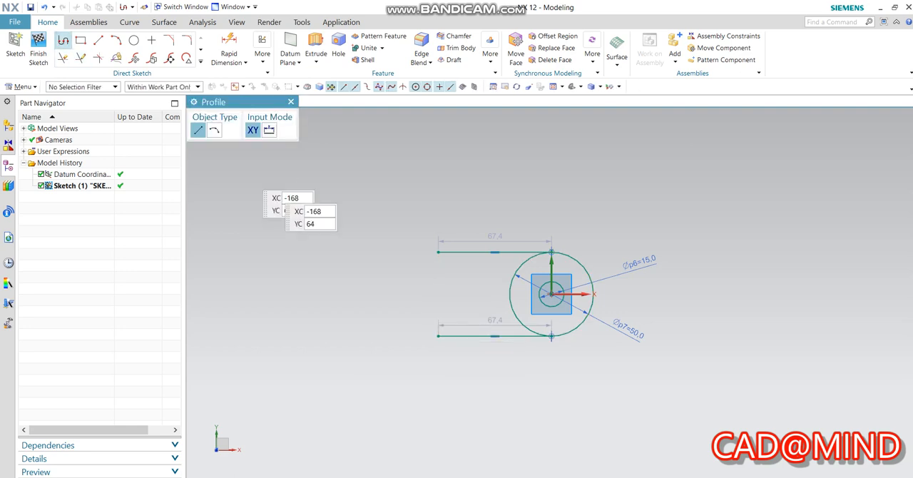
click(438, 251)
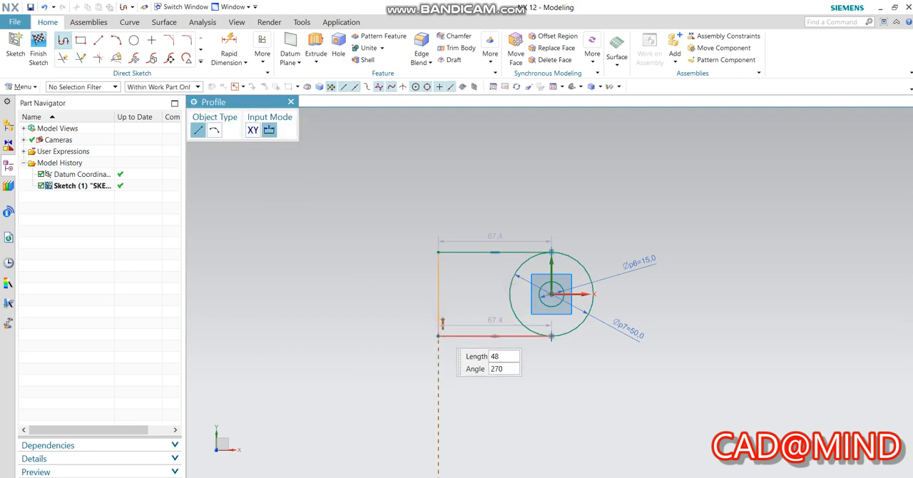
click(438, 335)
key(Escape)
key(Escape)
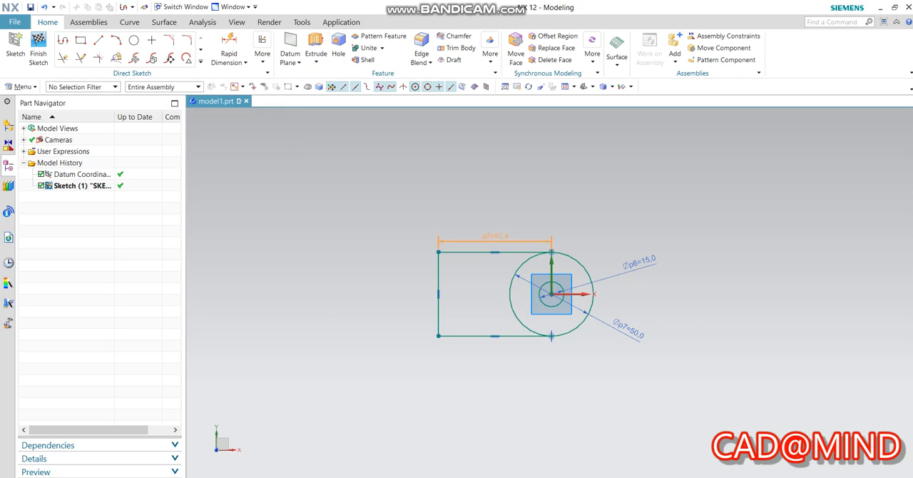
Set the horizontal distance from the circle centre to the vertical line to 25 mm.
text(25)
key(Return)
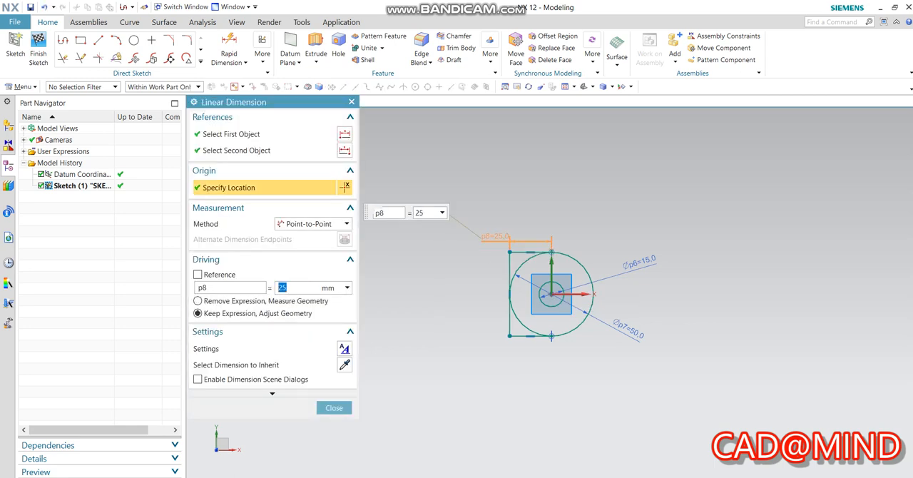
key(Escape)
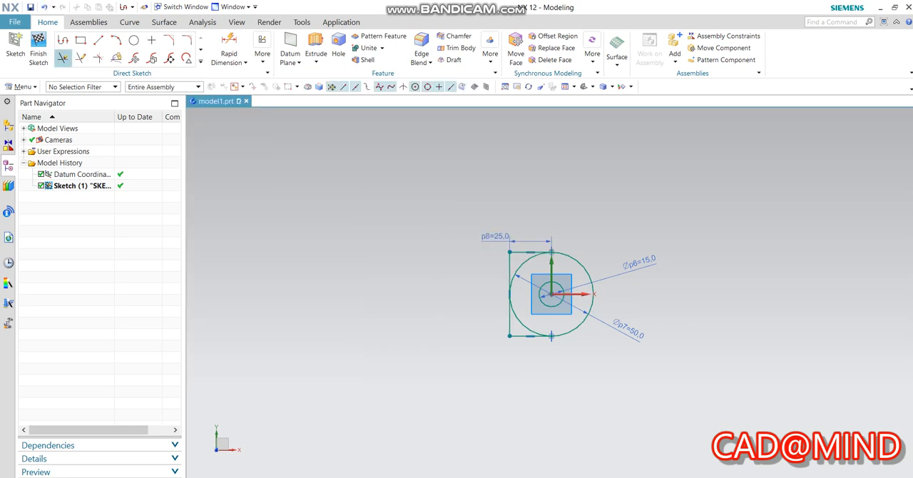
Trim the half of the 50 mm circle inside the straight-sided outline and finish the sketch.
click(62, 58)
click(522, 323)
key(Escape)
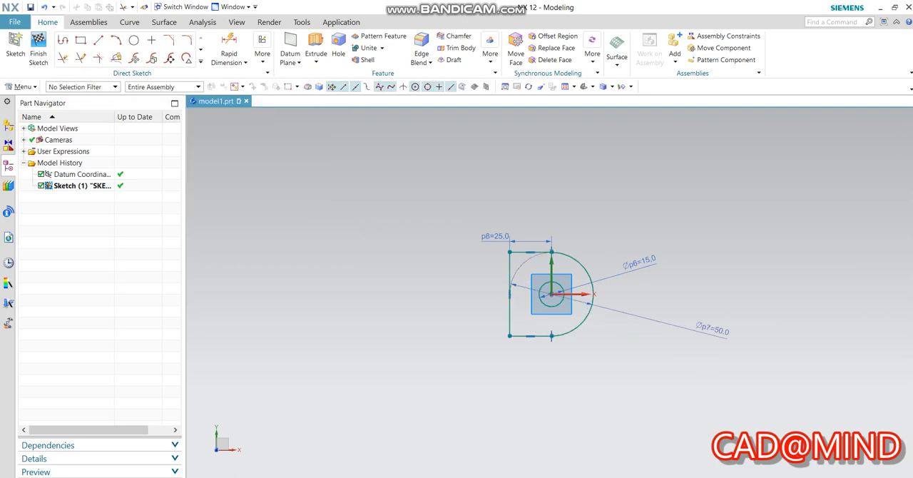
click(38, 54)
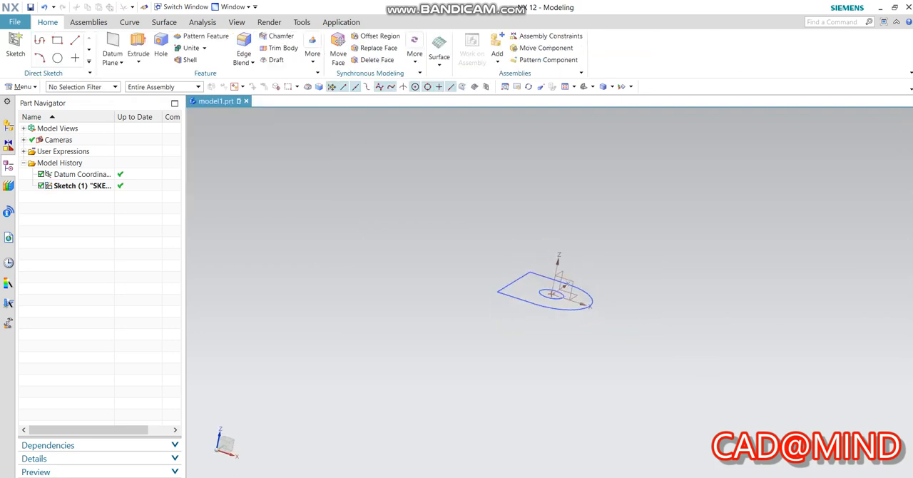
Create a new sketch on the XZ plane, perpendicular to the first profile.
click(15, 44)
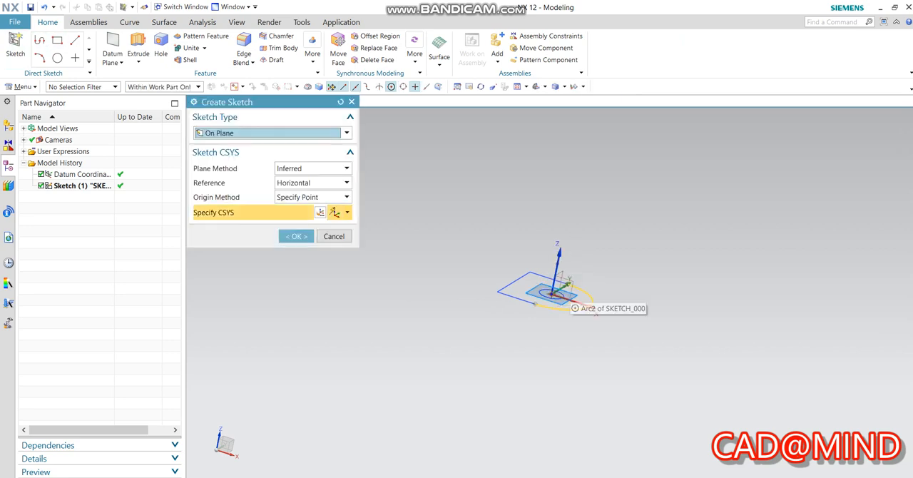
scroll(564, 305, up, 5)
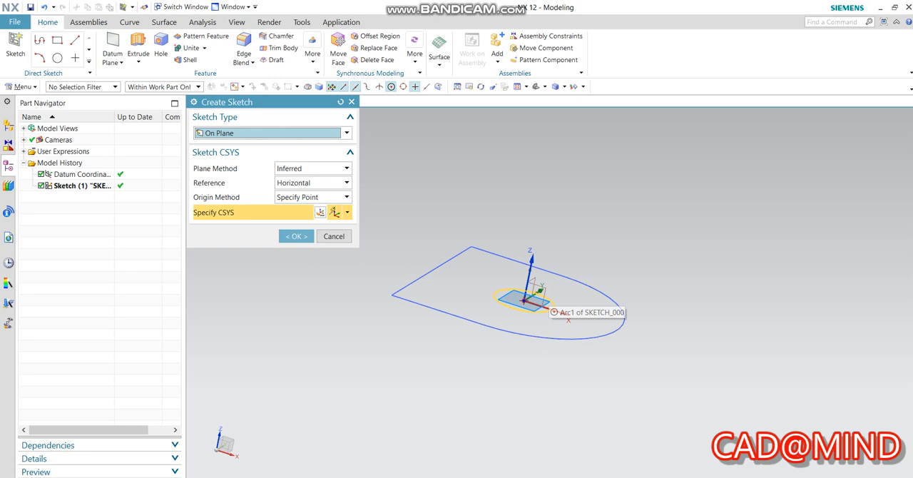
click(547, 300)
click(296, 236)
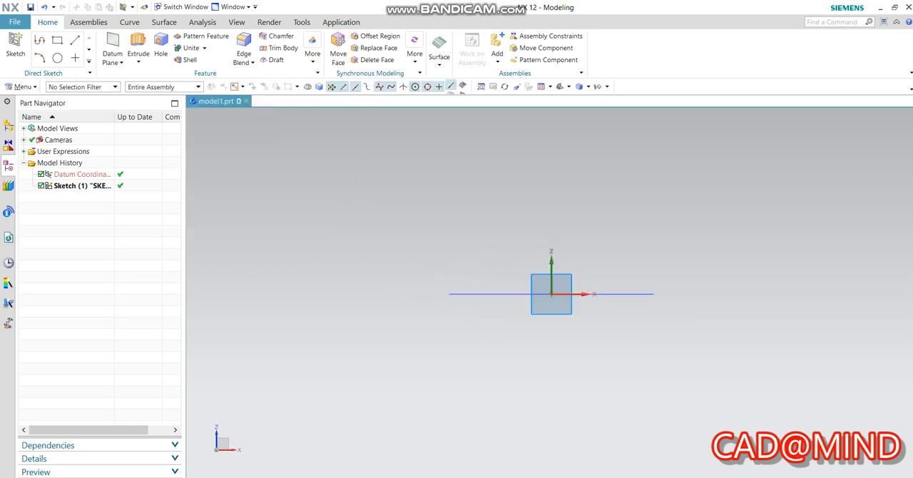
Draw concentric circles of 15 mm and 50 mm diameter on the X axis, about 68 mm from the origin in negative X.
click(133, 40)
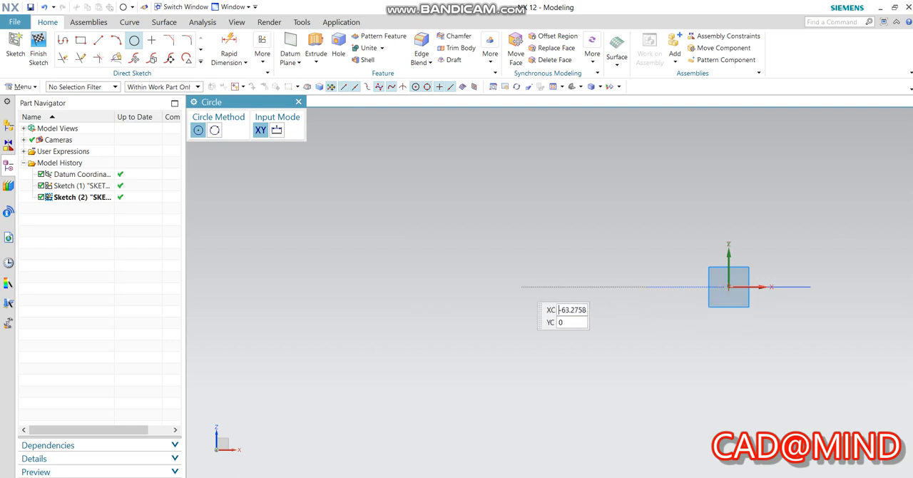
click(505, 287)
text(15)
key(Return)
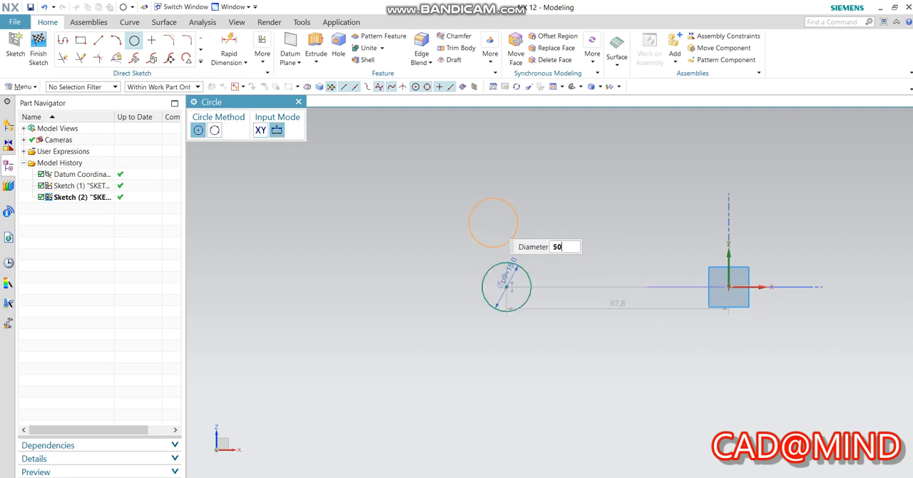
text(50)
key(Return)
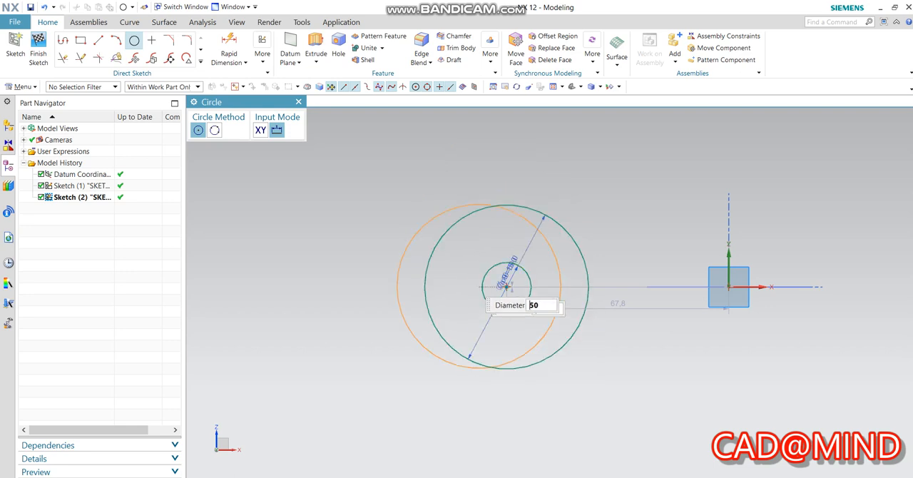
key(Escape)
Draw horizontal lines about 38 mm and 37 mm long toward the origin from the 50 mm circle's top and bottom quadrant points.
click(64, 41)
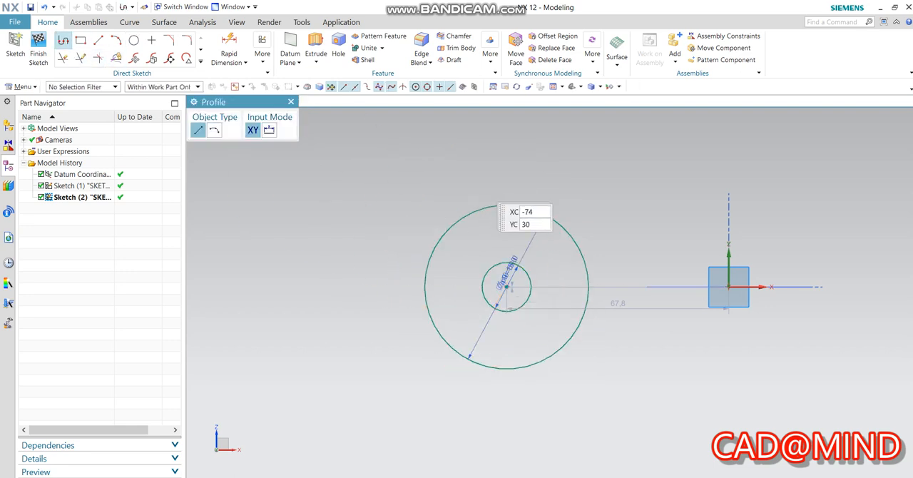
click(506, 206)
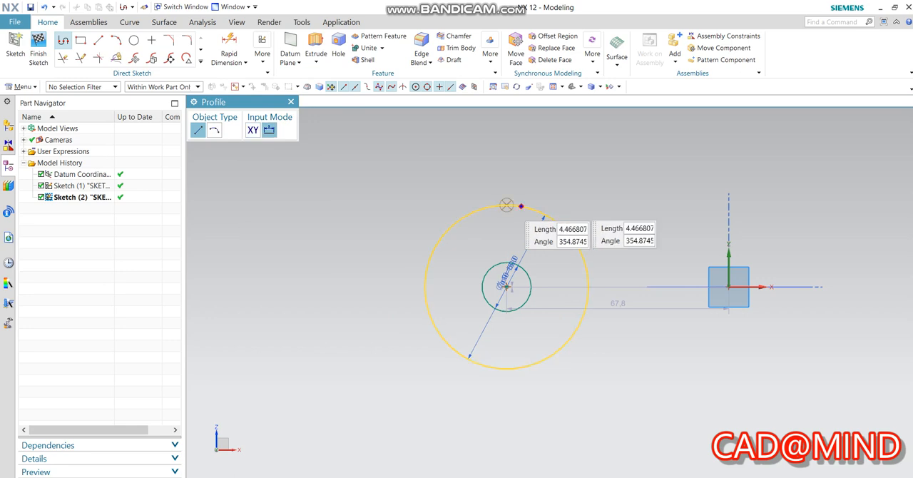
click(630, 206)
key(Escape)
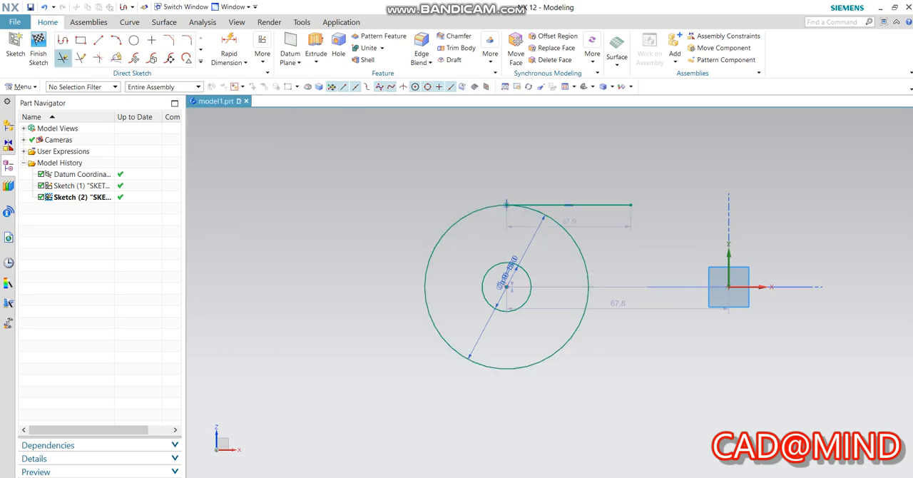
key(z)
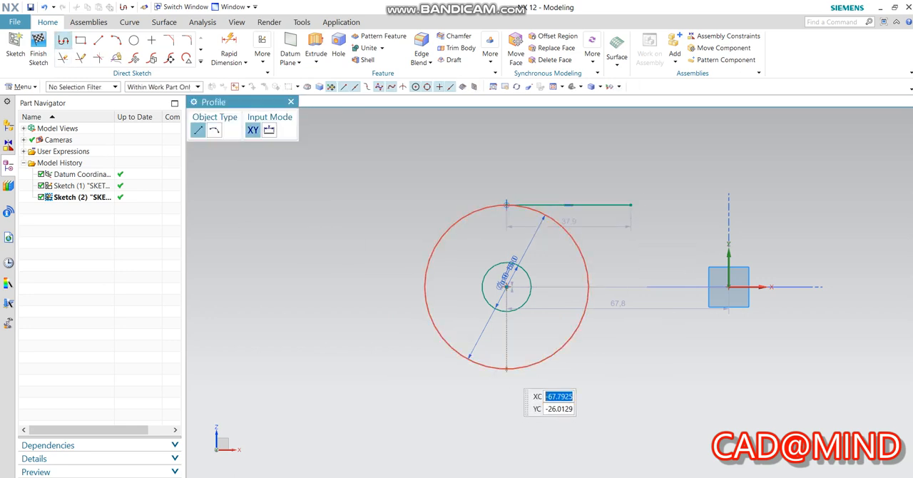
click(506, 369)
click(626, 369)
key(Escape)
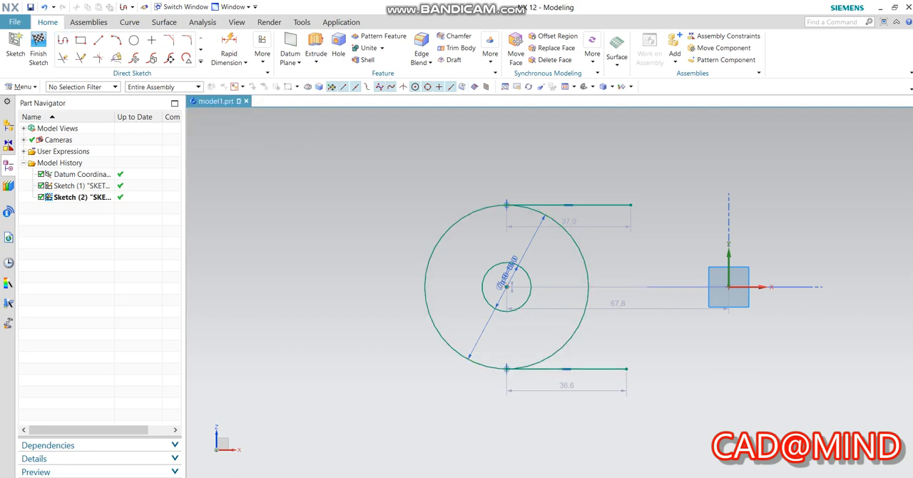
Join the free ends of the two horizontal lines with a line and constrain it to be vertical.
key(z)
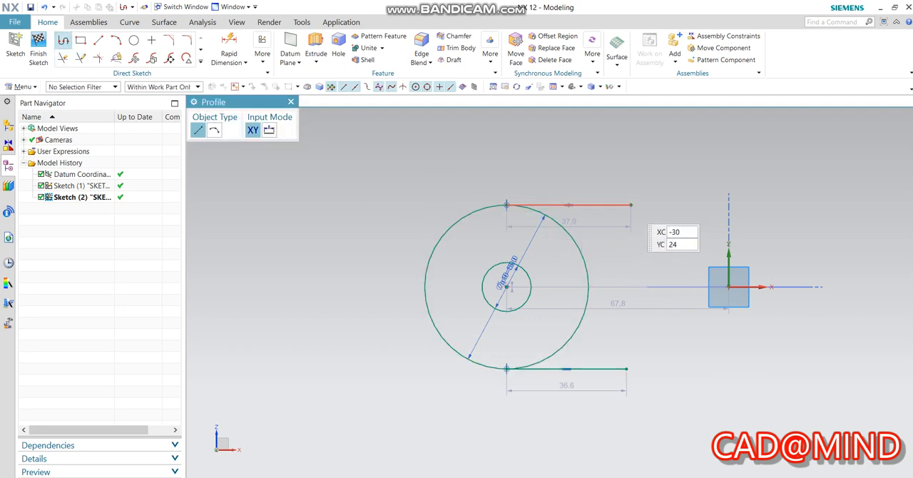
click(630, 204)
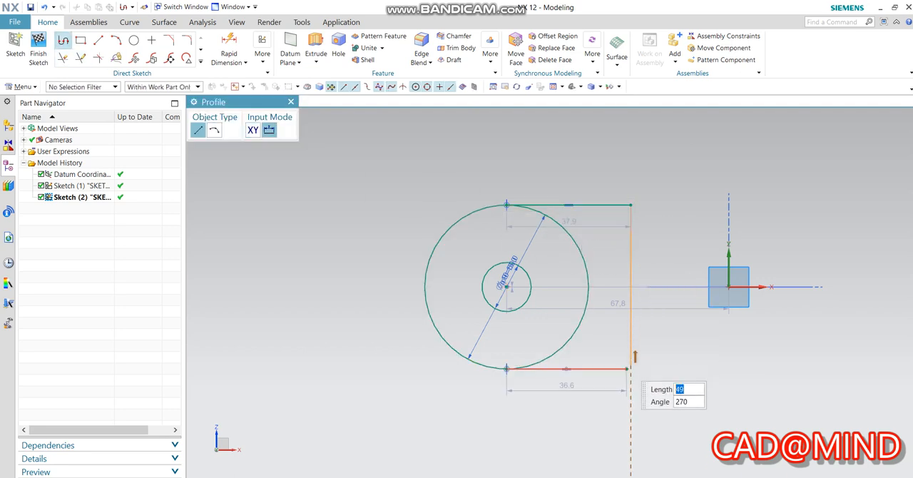
click(626, 368)
key(Escape)
key(Escape)
click(629, 265)
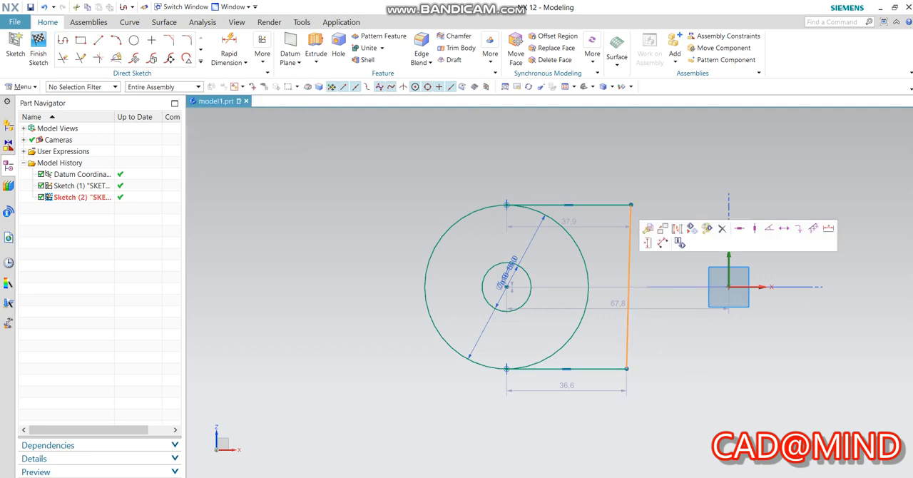
click(754, 228)
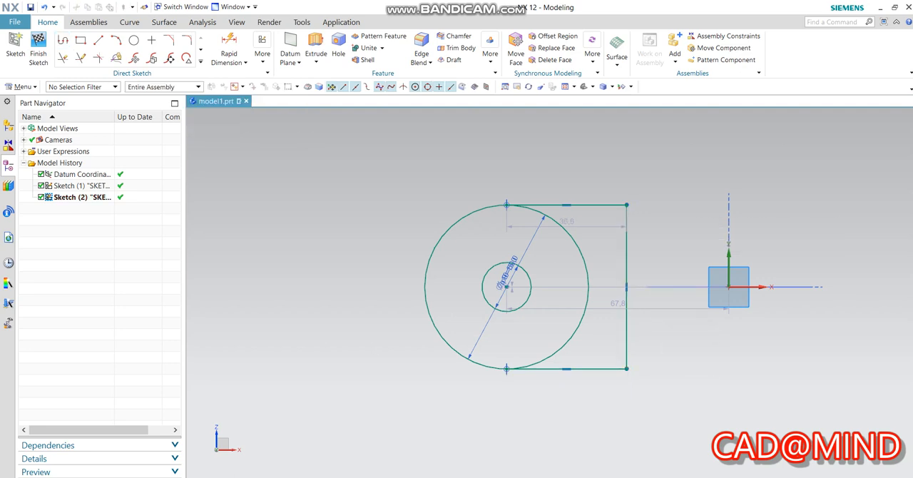
Set the horizontal distance from the circle centre to the vertical closing line to 25 mm.
text(25)
key(Return)
click(334, 407)
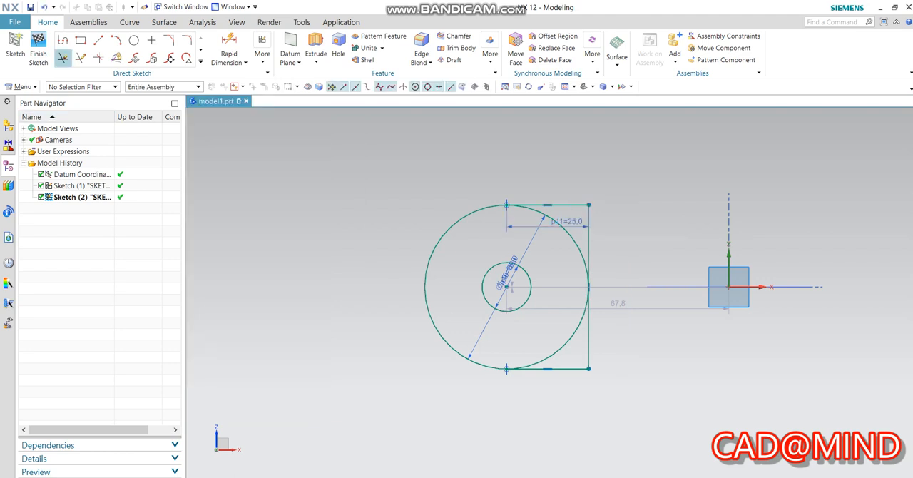
Trim away the half of the 50 mm circle that lies between the two horizontal lines, leaving a D-shaped outline.
click(63, 58)
click(564, 228)
click(564, 345)
key(Escape)
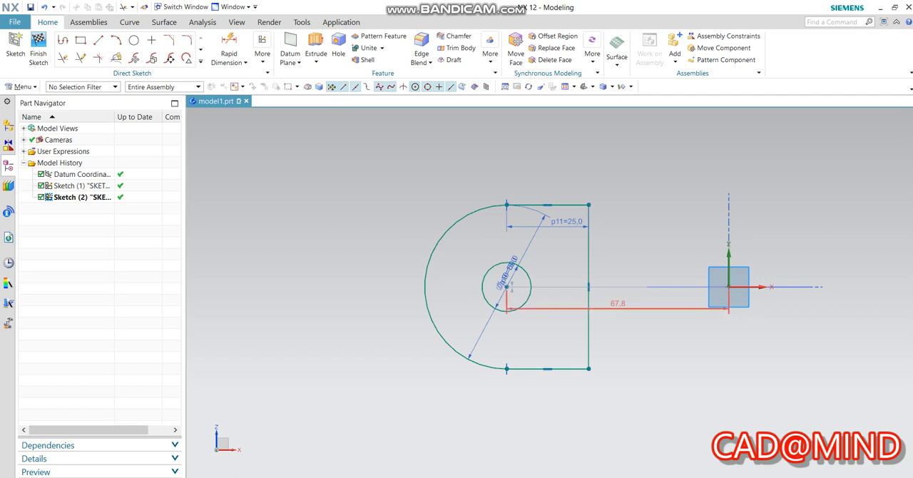
Set the horizontal distance from the circle centre to the origin to 100 mm and finish the sketch.
double_click(618, 305)
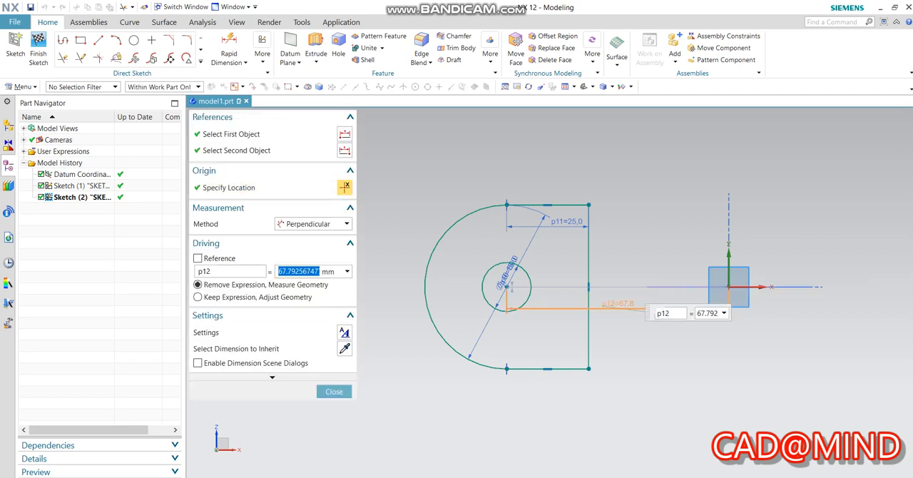
text(100)
key(Return)
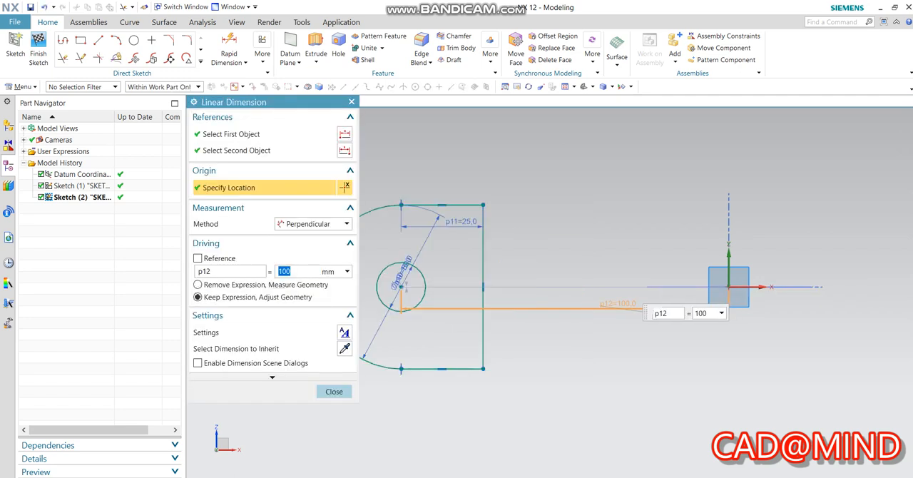
click(333, 391)
click(38, 51)
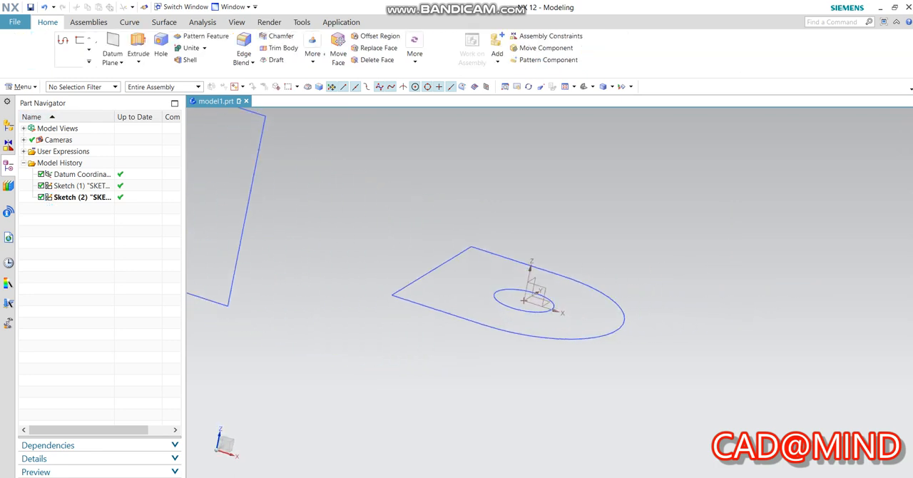
Extrude the first sketch, the D profile on the XY plane, by a symmetric value of 2.5 mm with Boolean None.
click(138, 50)
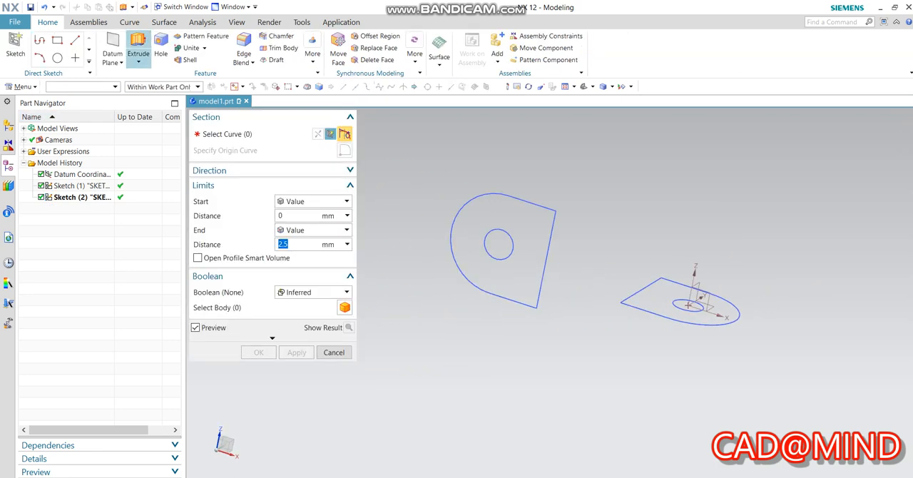
click(87, 186)
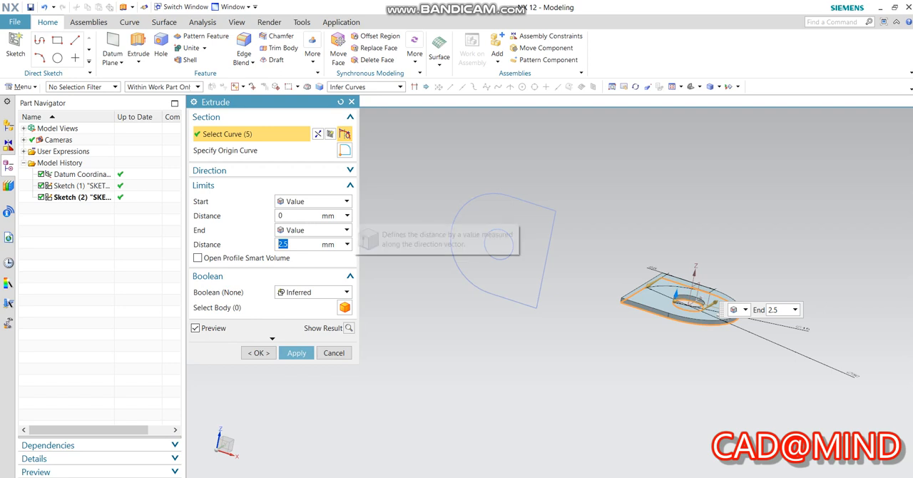
click(313, 229)
click(307, 253)
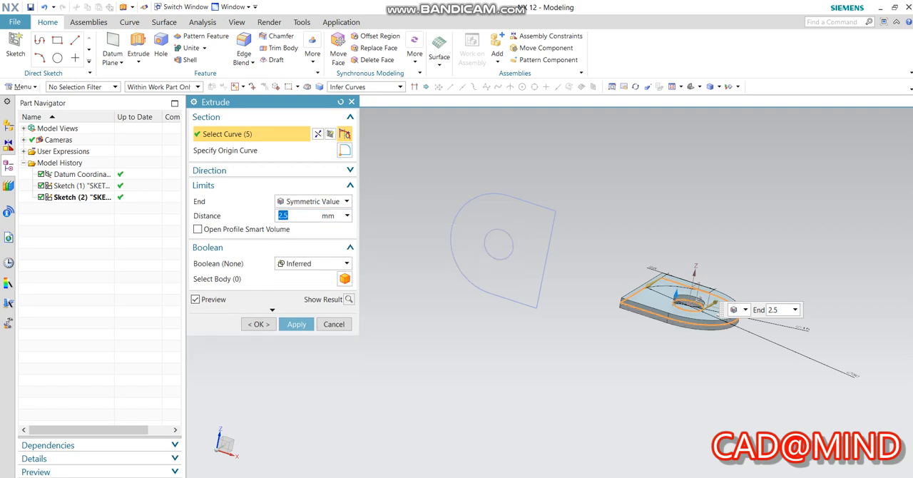
click(312, 263)
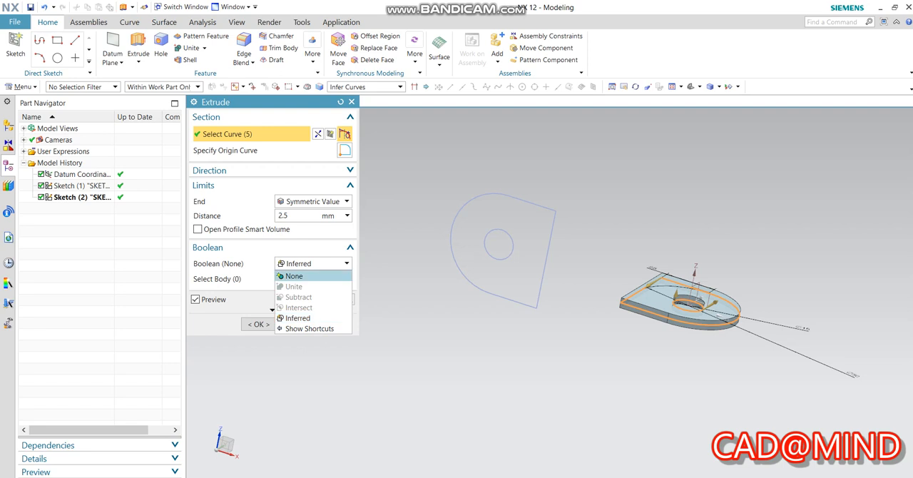
click(300, 274)
click(297, 307)
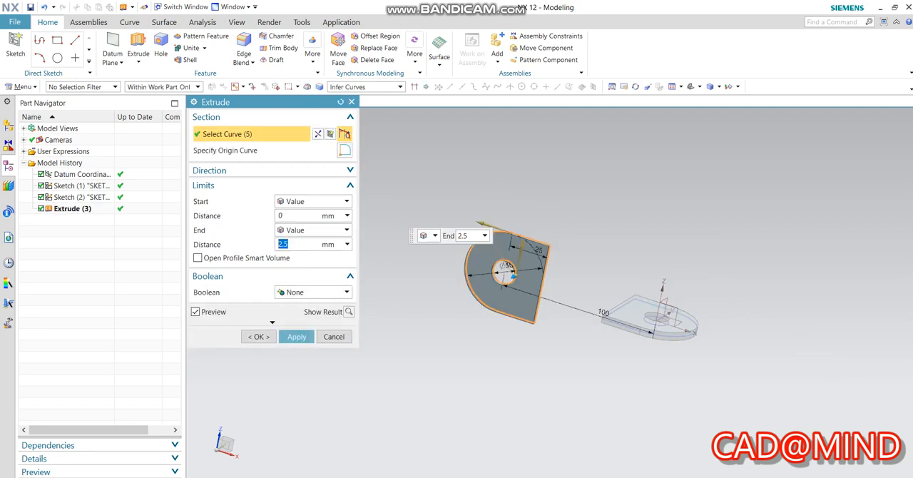
Extrude the second sketch, the D profile on the XZ plane, by a symmetric value of 2.5 mm with Boolean None.
click(313, 229)
click(305, 254)
click(258, 307)
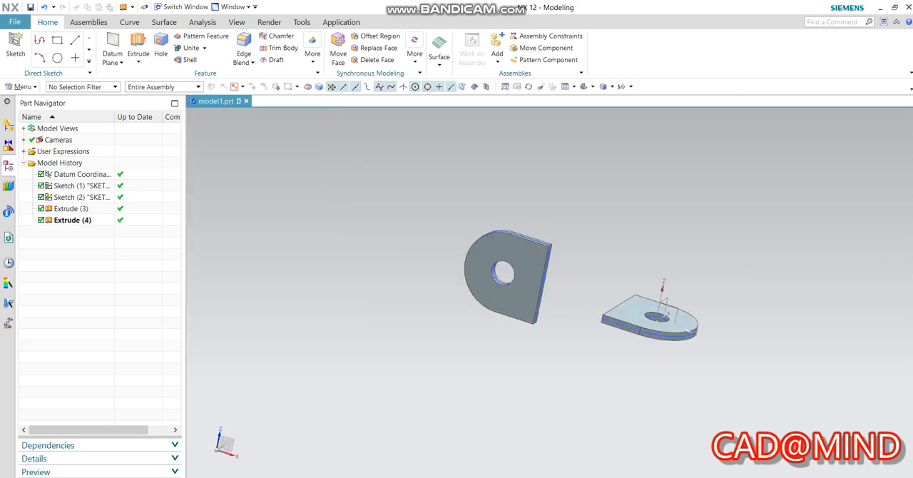
Hide both D-profile sketches so that only the two extruded plates are displayed.
scroll(542, 246, up, 2)
click(540, 240)
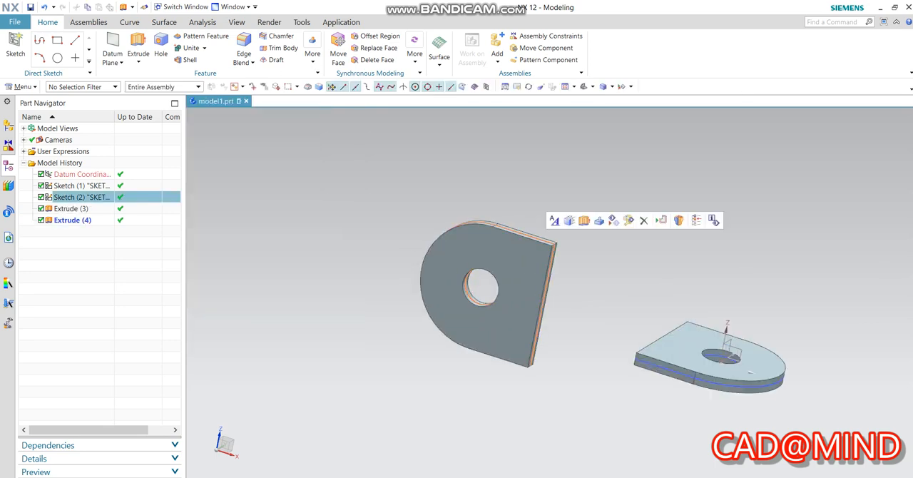
click(614, 220)
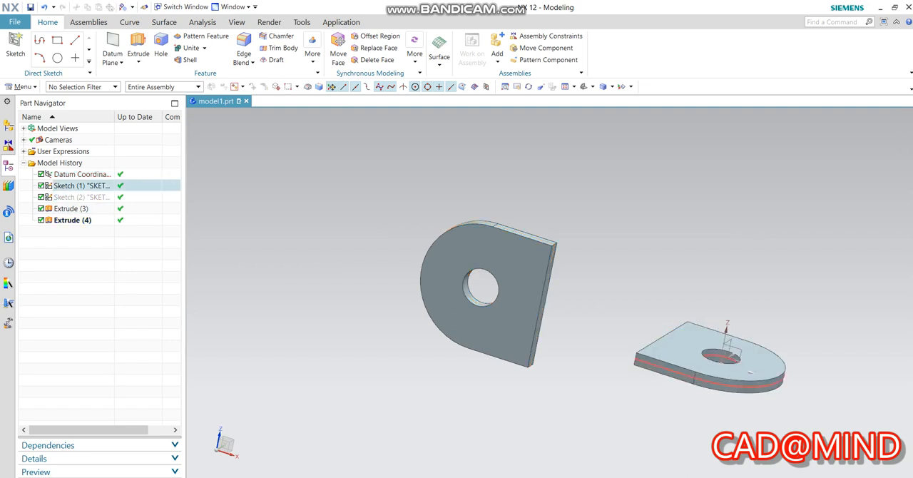
click(667, 369)
click(742, 350)
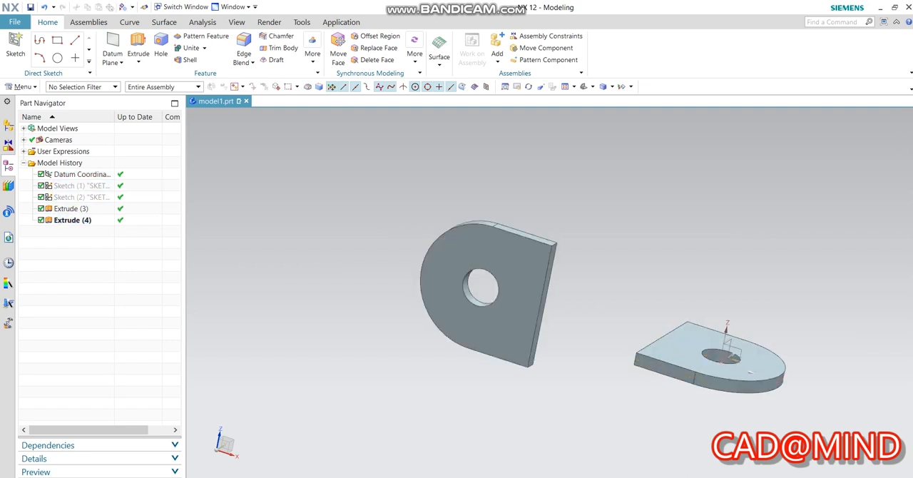
Start a Through Curves feature with the four edges of the XZ-plane plate's straight end face as the first section.
click(439, 58)
click(439, 58)
click(439, 58)
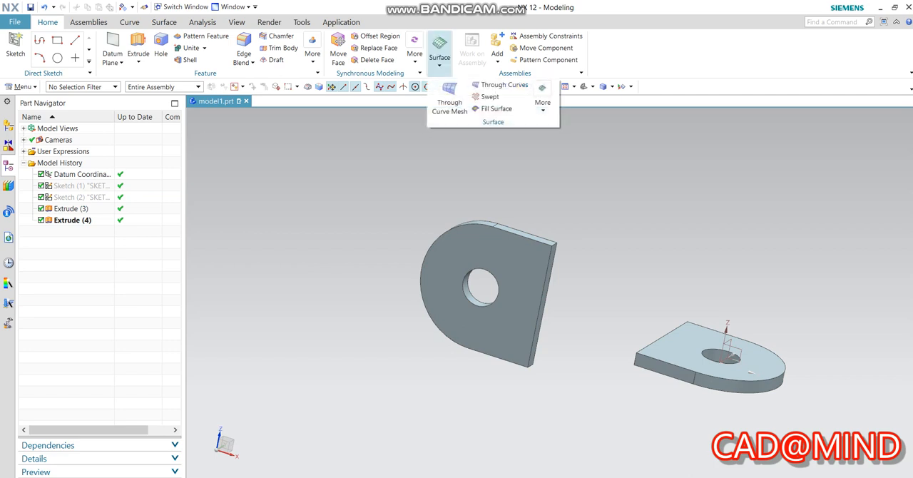
click(439, 58)
click(439, 59)
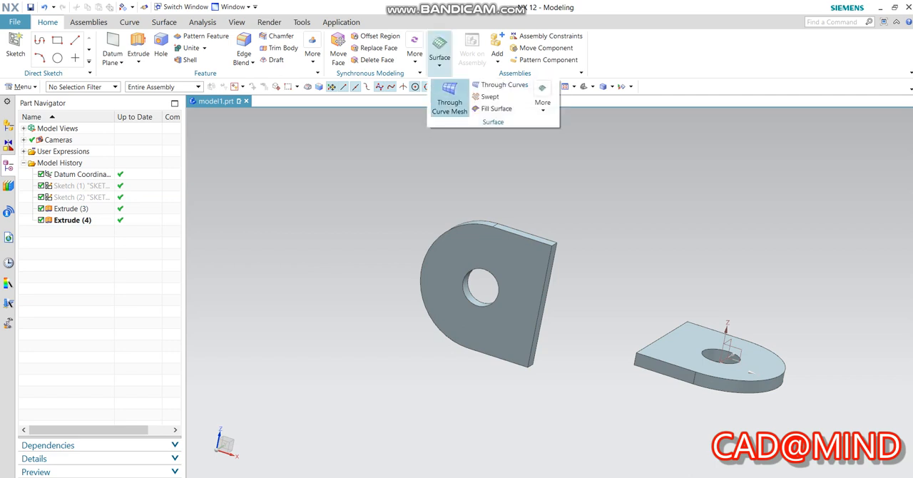
click(499, 85)
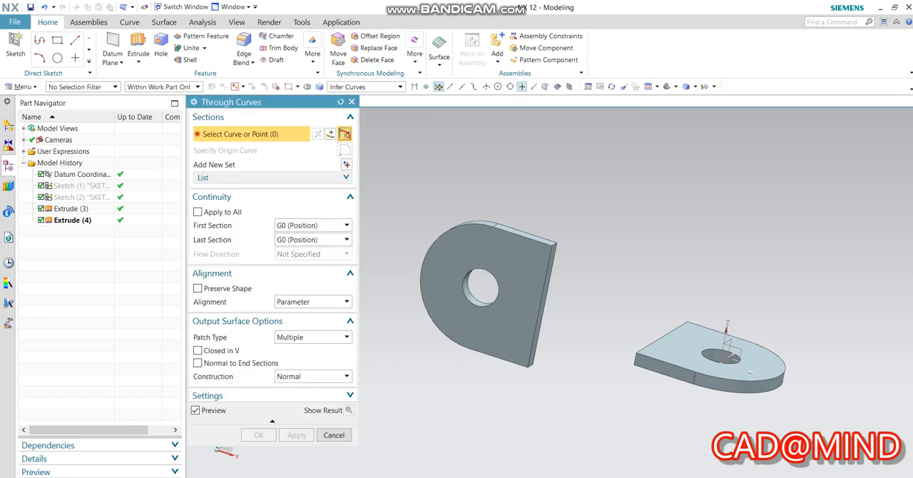
scroll(580, 235, up, 3)
scroll(478, 214, down, 2)
scroll(478, 214, up, 5)
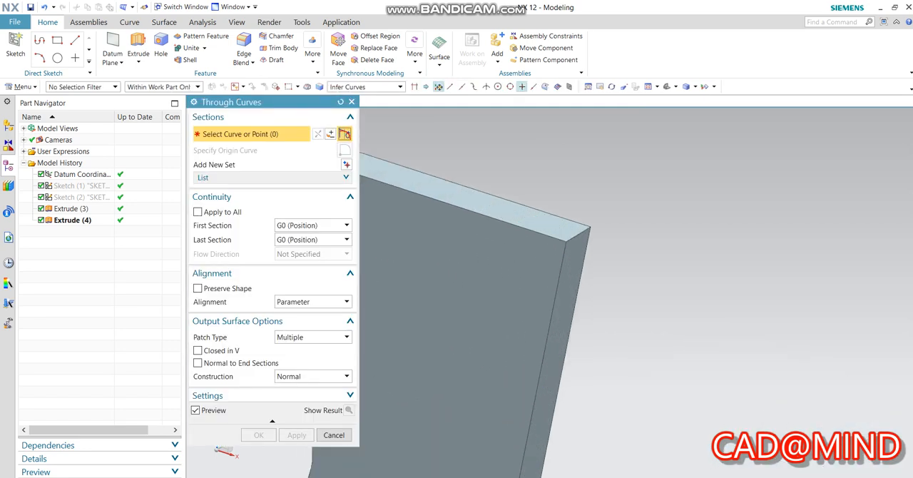
click(577, 234)
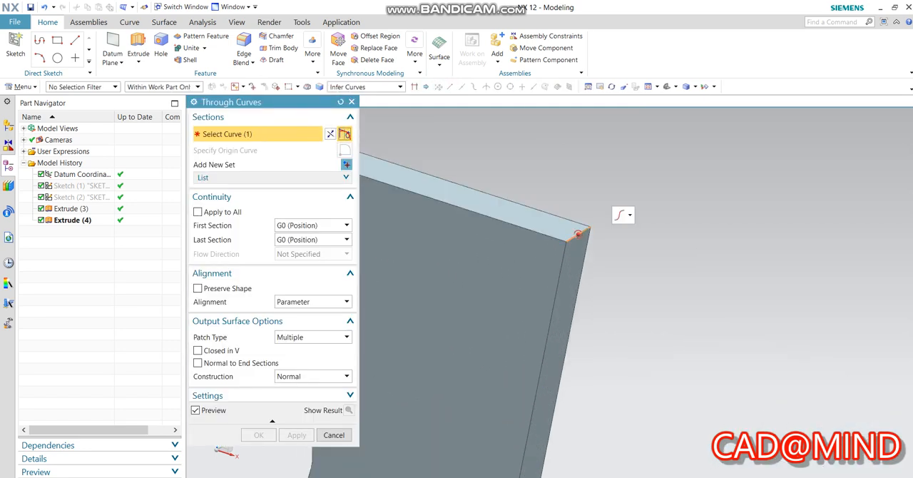
click(588, 234)
scroll(590, 231, down, 4)
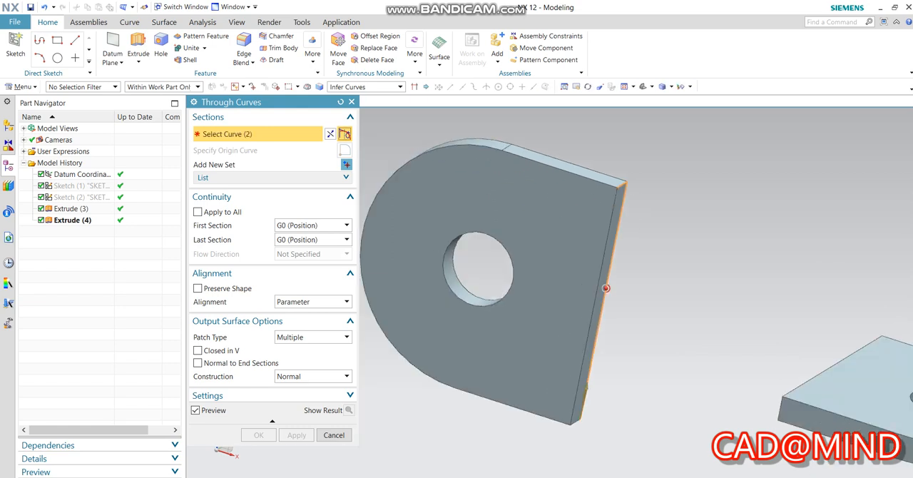
scroll(581, 420, up, 4)
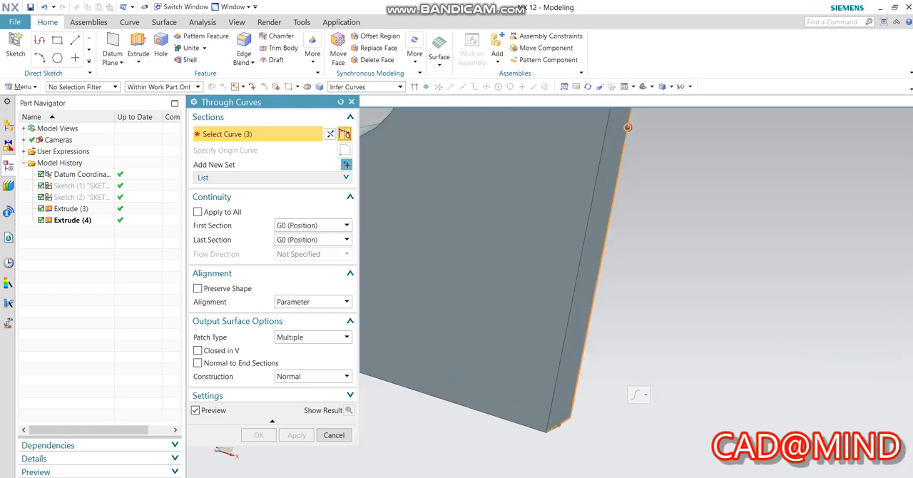
click(571, 305)
scroll(581, 230, down, 5)
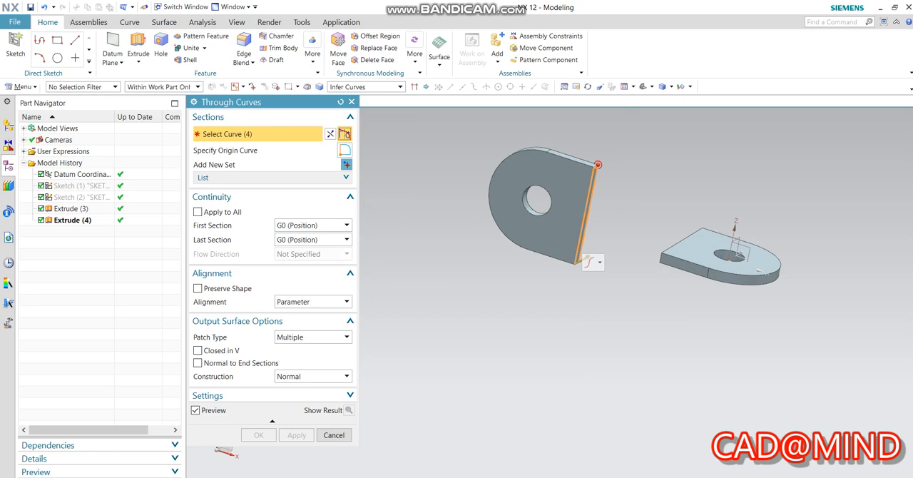
middle_drag(659, 132, 681, 197)
scroll(681, 197, up, 2)
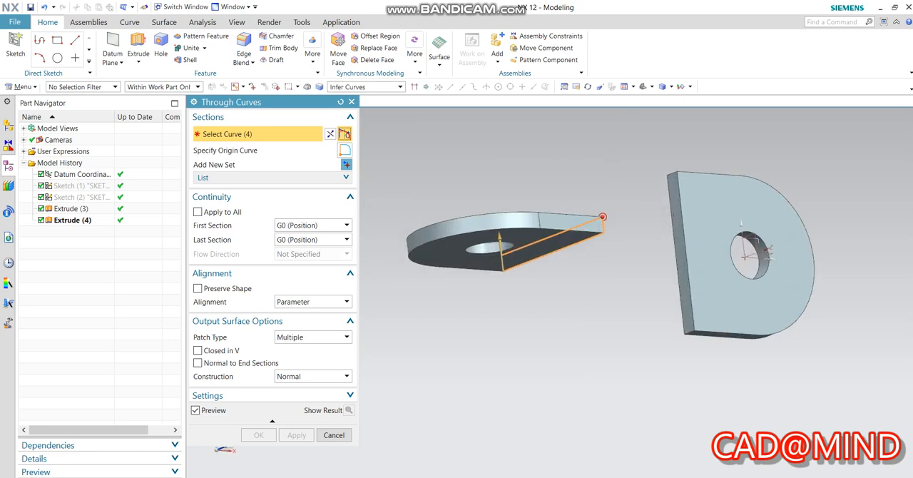
Add a second section from the four edges of the XY-plane plate's straight end face, starting at the corner matching the first section.
click(346, 164)
scroll(661, 177, up, 3)
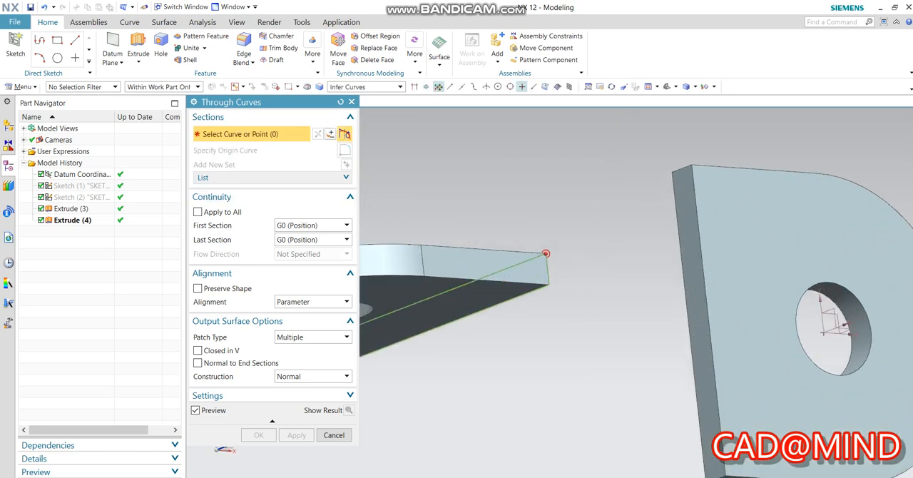
click(682, 168)
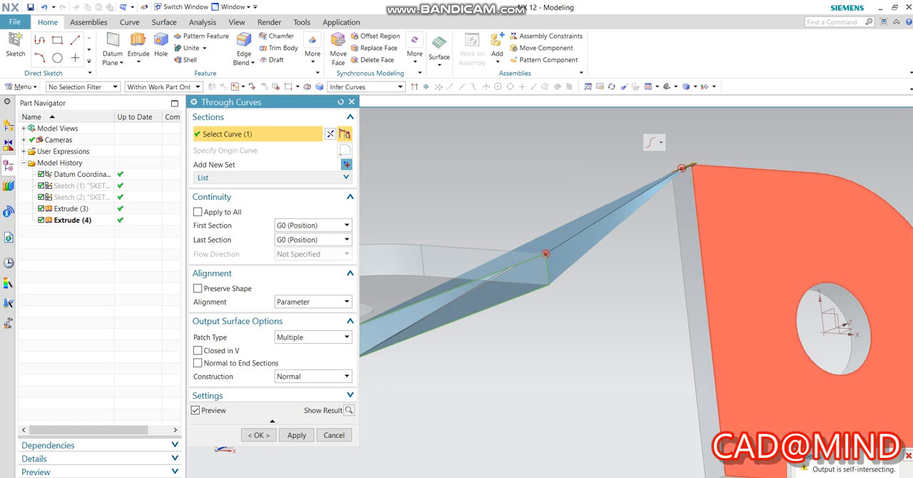
click(695, 207)
scroll(627, 169, down, 3)
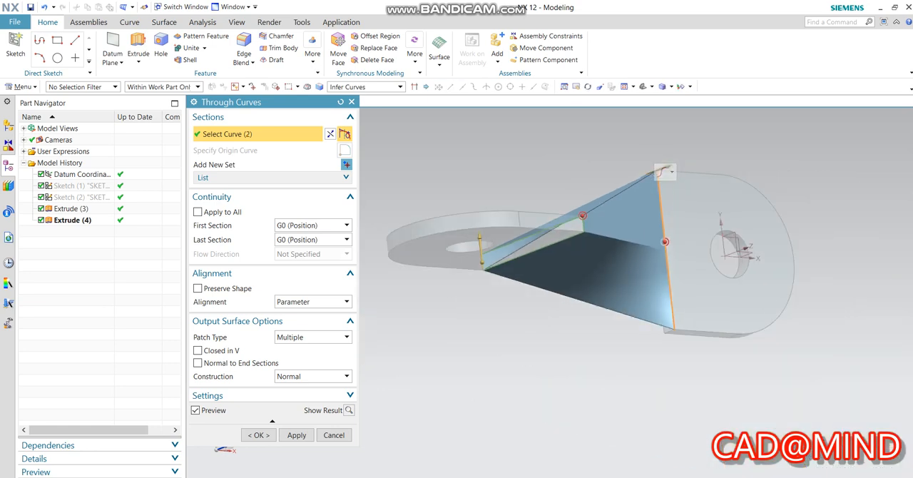
scroll(681, 378, up, 5)
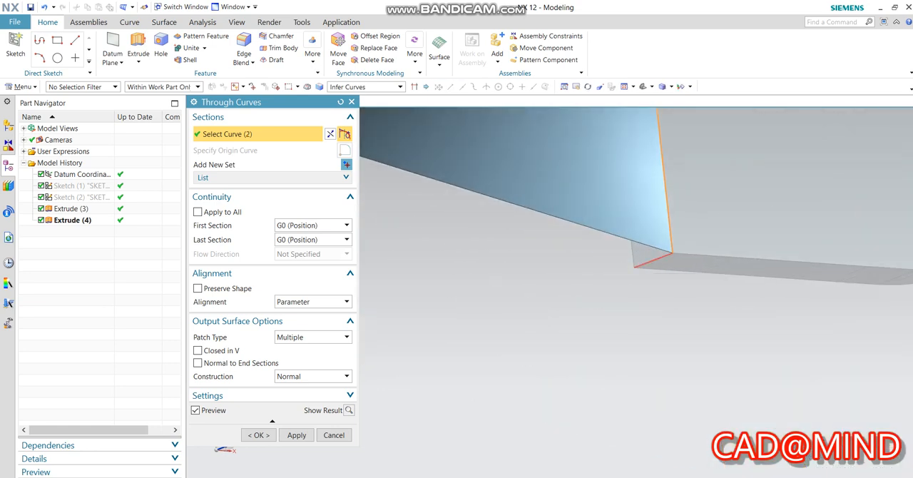
click(647, 262)
middle_drag(648, 262, 720, 171)
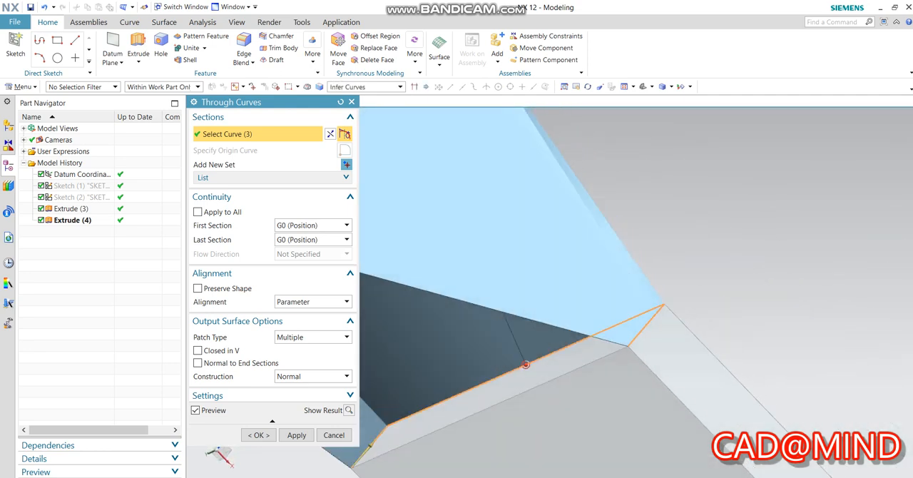
click(579, 367)
scroll(760, 240, down, 4)
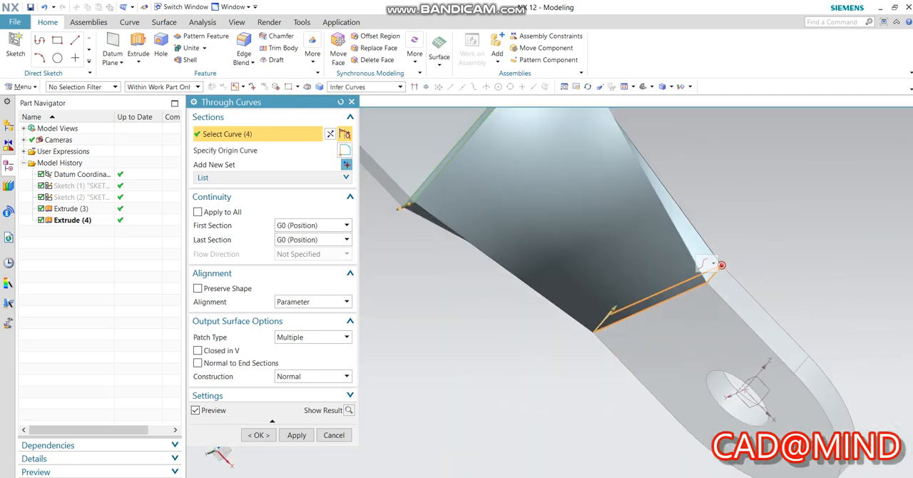
scroll(761, 238, down, 3)
middle_drag(762, 239, 713, 375)
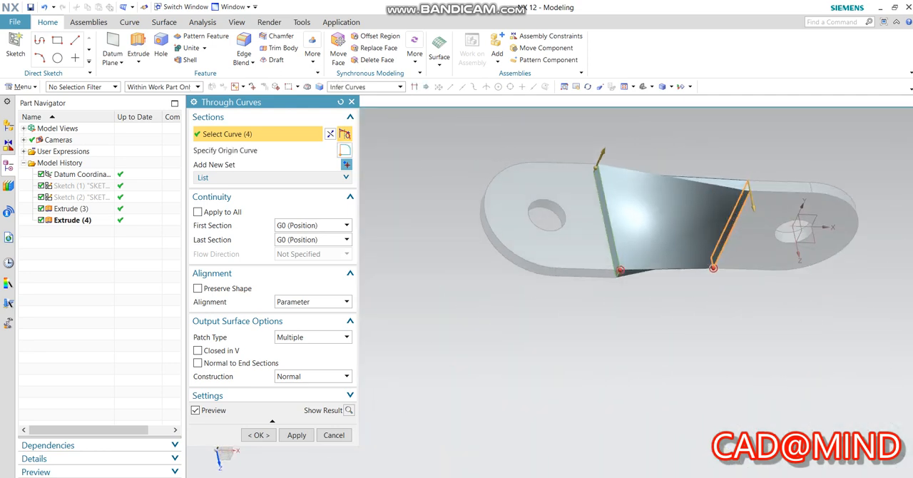
Make the Through Curves transition normal to its end sections and create the twisted body between the plates.
click(197, 363)
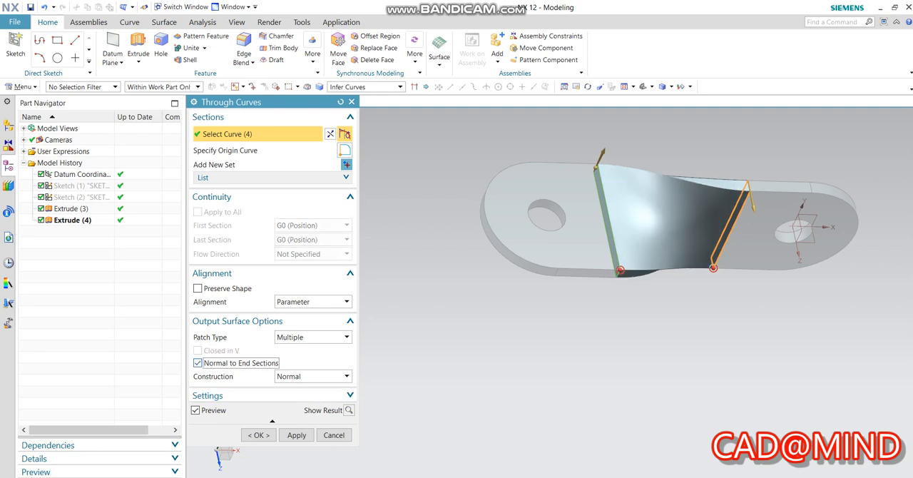
middle_drag(642, 243, 642, 289)
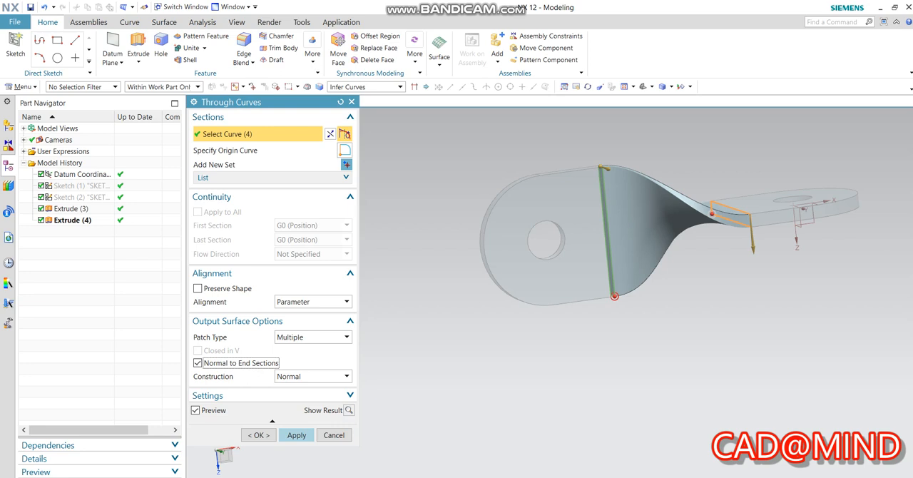
click(297, 435)
click(334, 435)
Unite the XZ-plane plate as target with the twisted transition body as tool.
middle_drag(642, 228, 642, 350)
middle_drag(642, 299, 635, 278)
middle_drag(314, 357, 324, 289)
scroll(324, 289, down, 2)
scroll(325, 278, up, 2)
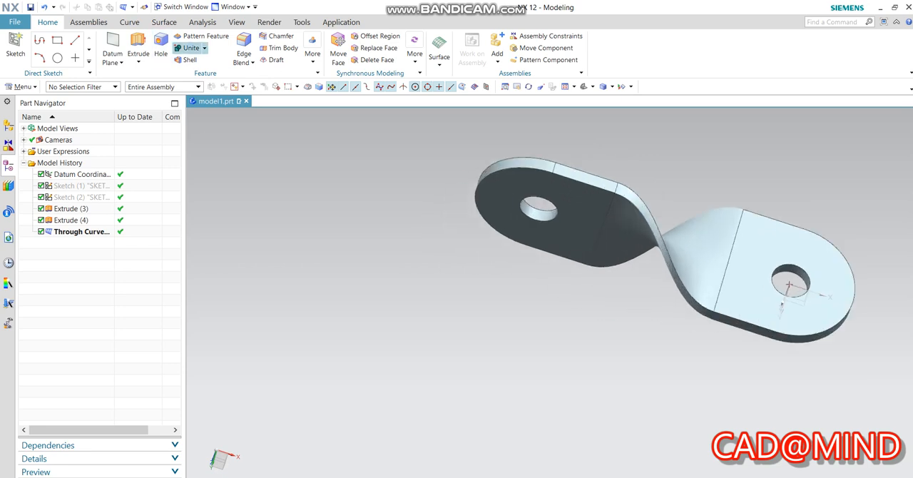
click(191, 48)
click(477, 183)
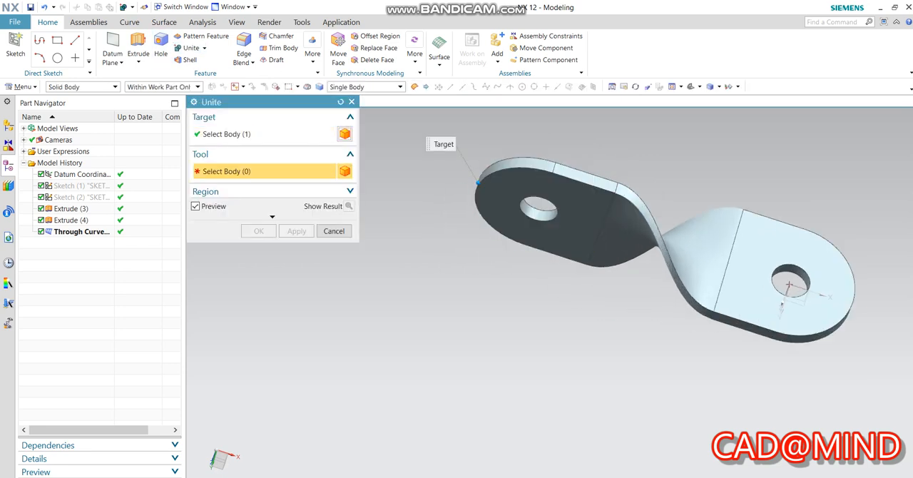
click(681, 243)
click(297, 231)
Unite the combined body with the XY-plane plate to make the whole part a single solid.
click(571, 228)
click(752, 264)
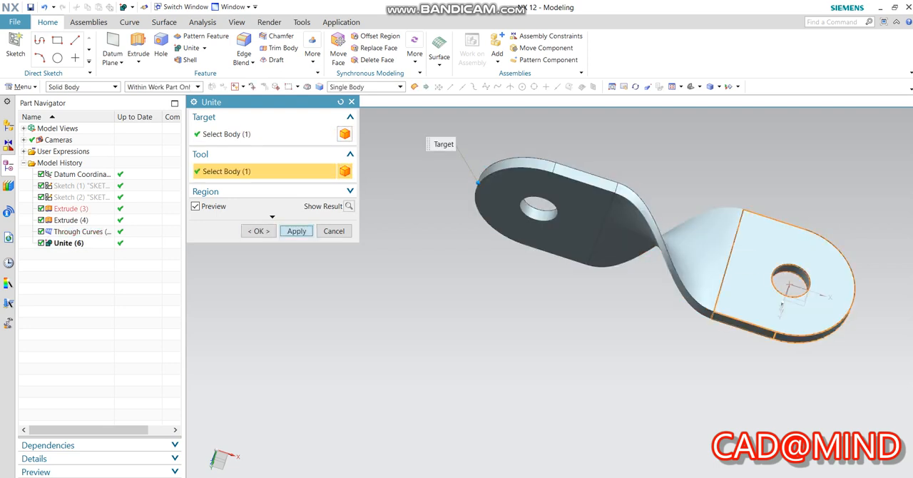
click(296, 231)
click(334, 231)
middle_drag(456, 299, 467, 242)
middle_drag(335, 435, 294, 314)
scroll(294, 314, down, 4)
scroll(449, 264, up, 2)
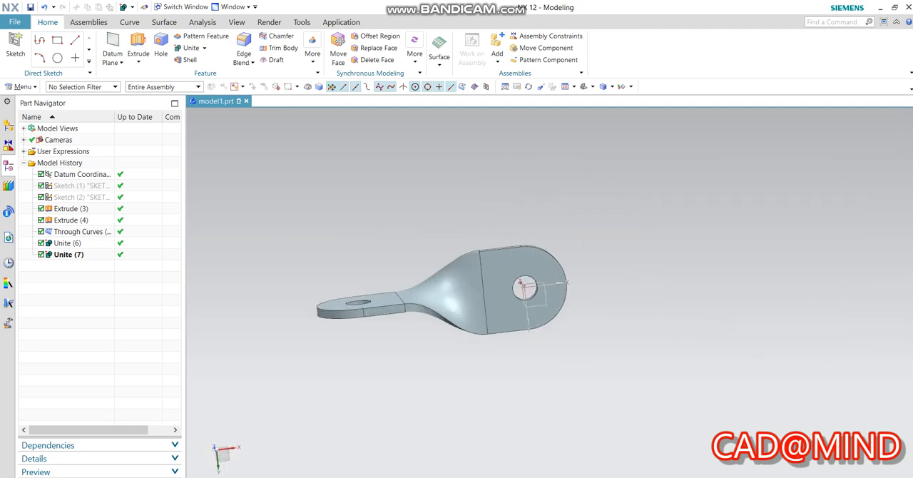
Hide all datums in the model, including the coordinate system.
key(ctrl+w)
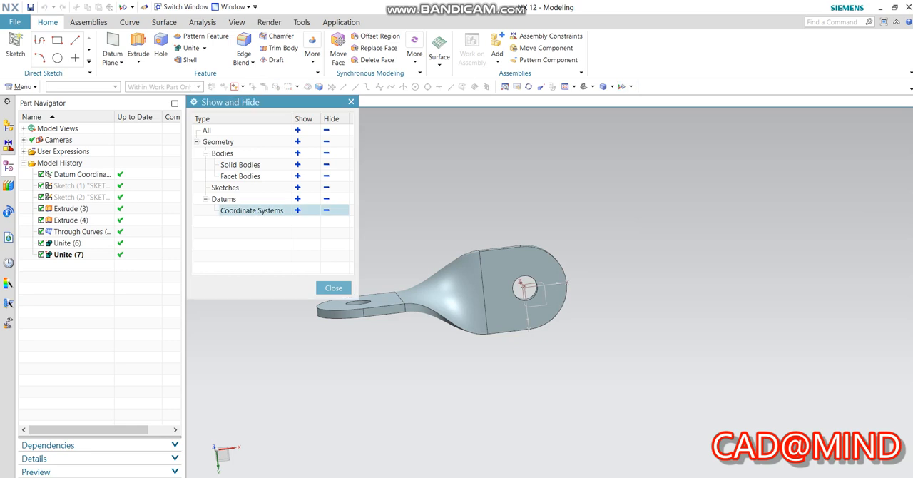
click(326, 198)
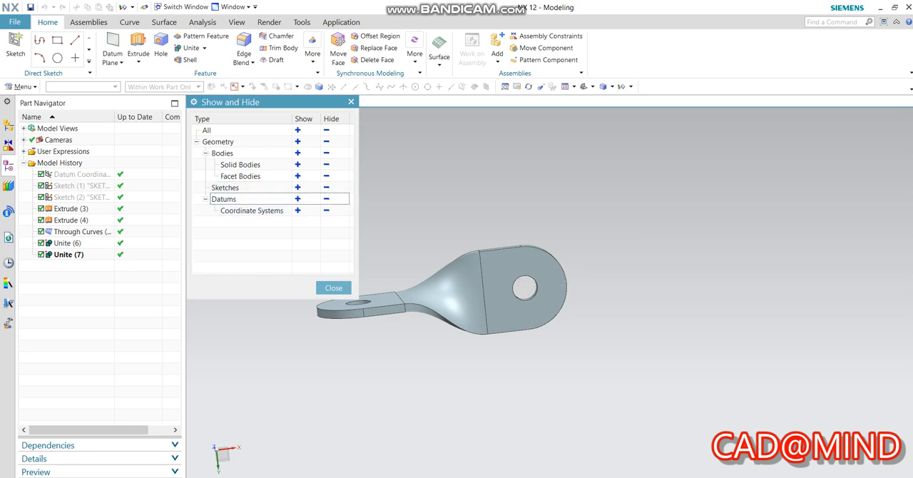
click(333, 288)
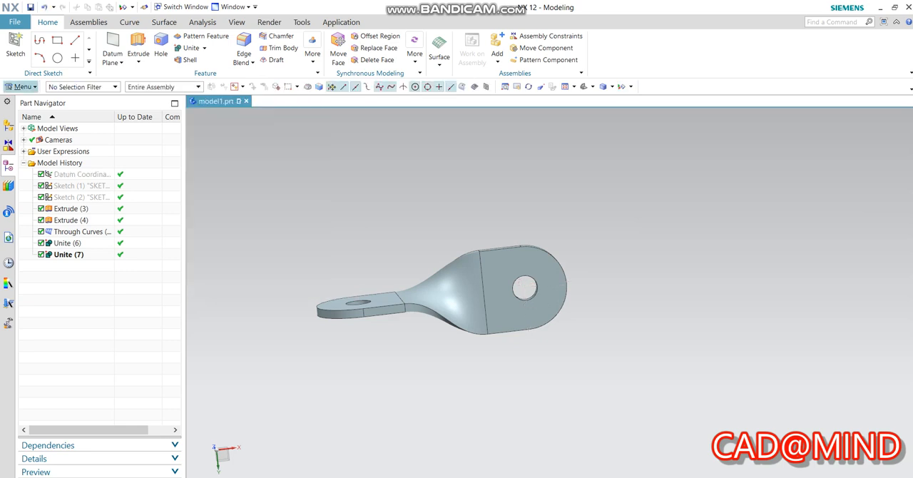
Change the display color of the united twisted link body to Cornflower, ID 103.
click(20, 87)
mouse_move(28, 111)
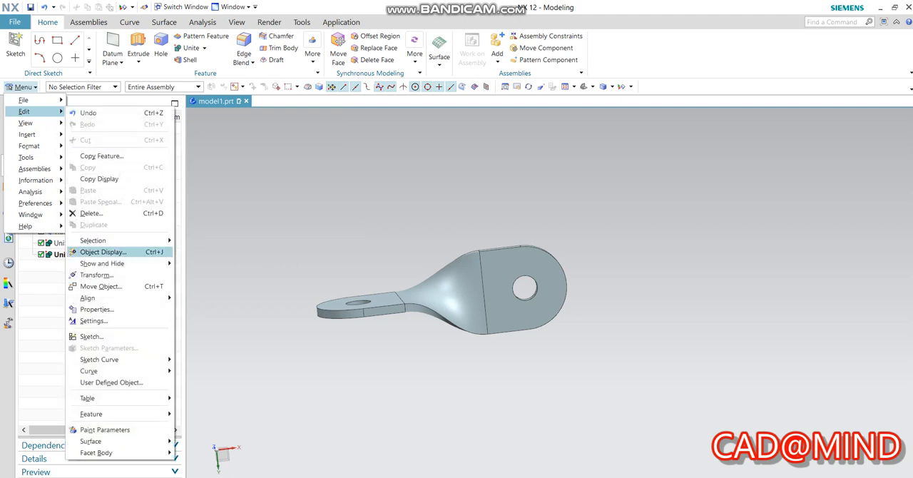
click(103, 251)
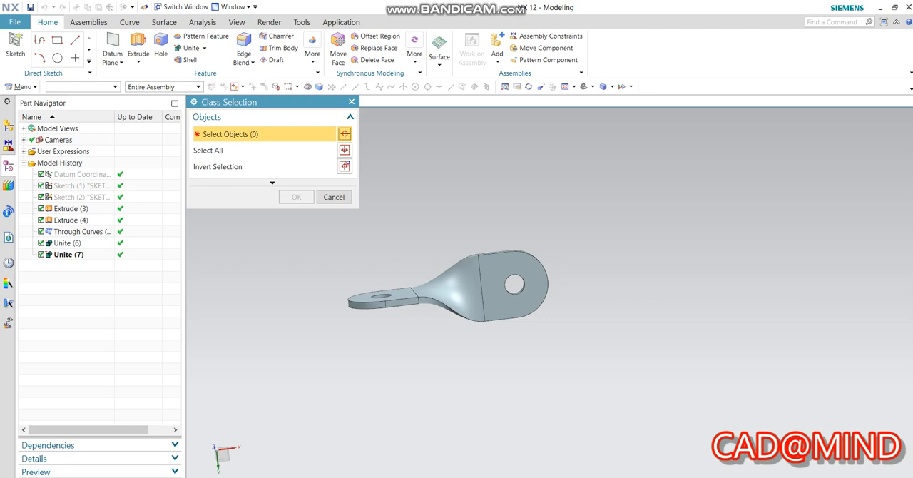
click(471, 285)
click(296, 197)
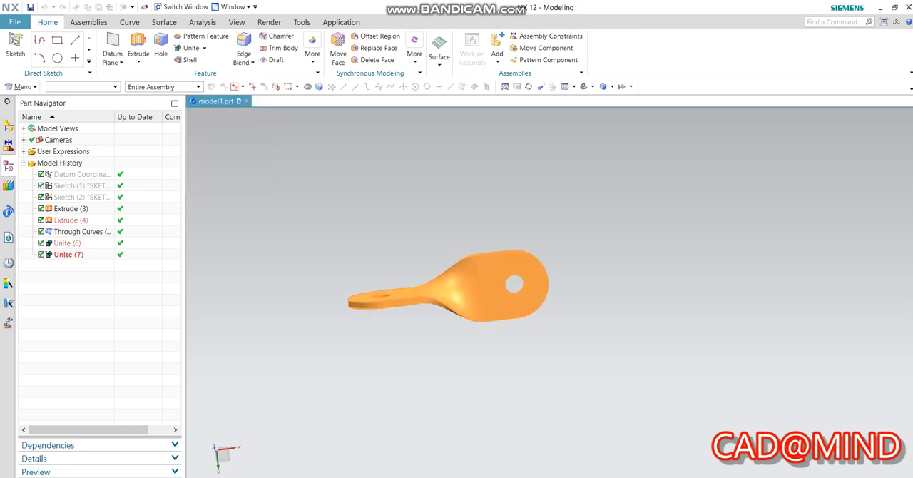
click(329, 166)
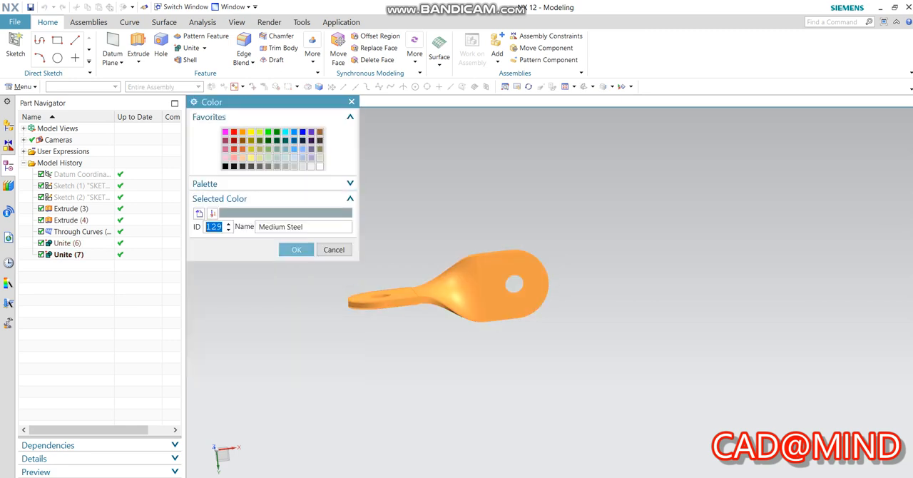
click(294, 132)
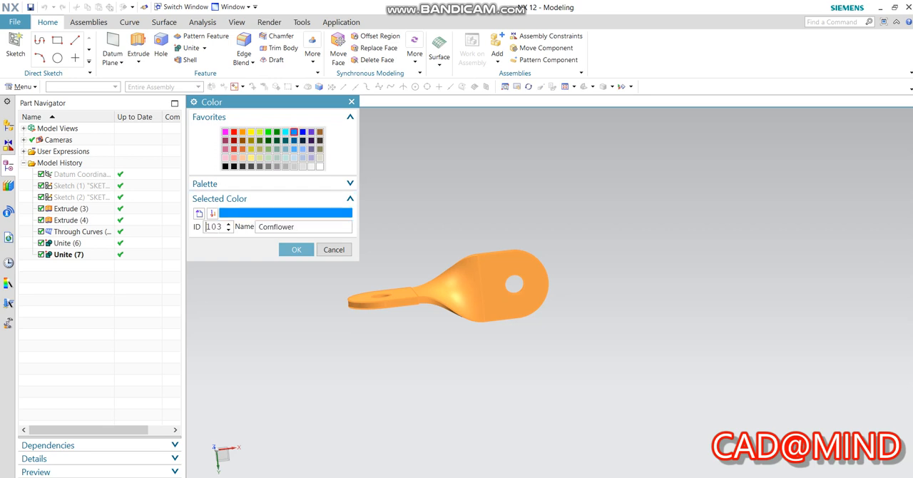
click(296, 250)
click(259, 411)
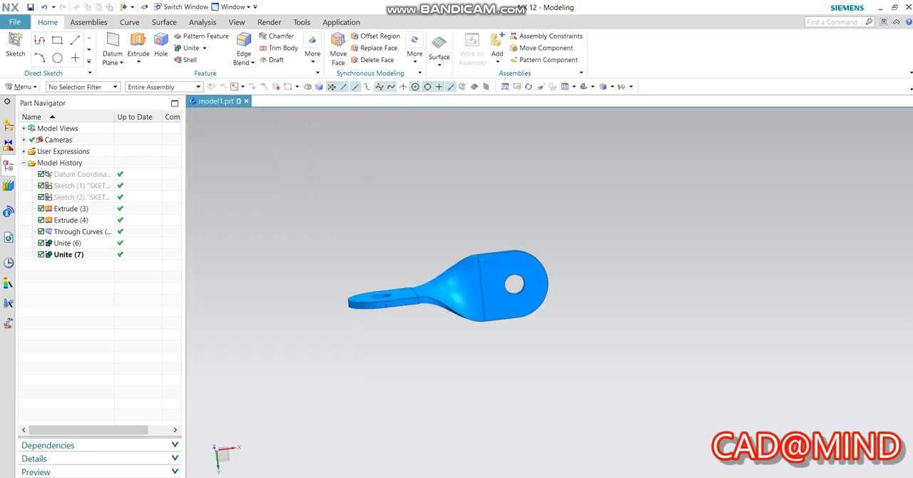
Turn on True Shading and apply a dark teal global material to the twisted link.
middle_drag(449, 250, 456, 343)
scroll(337, 335, up, 2)
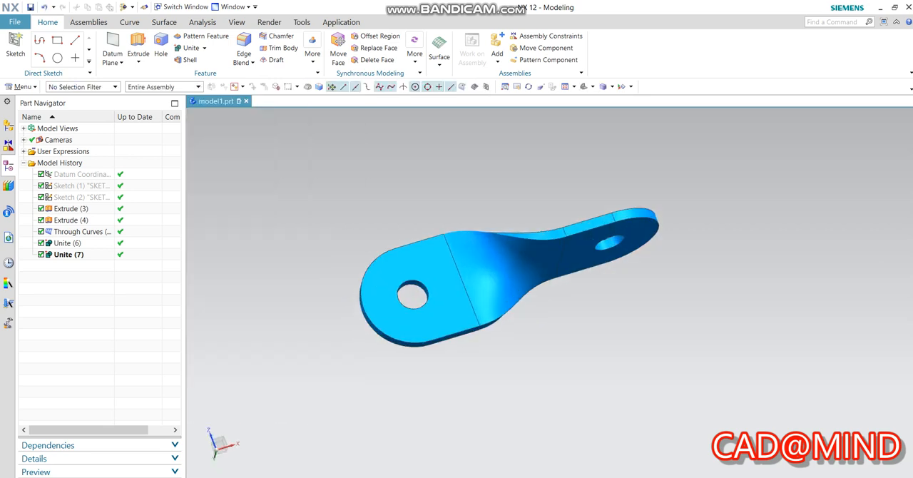
click(236, 22)
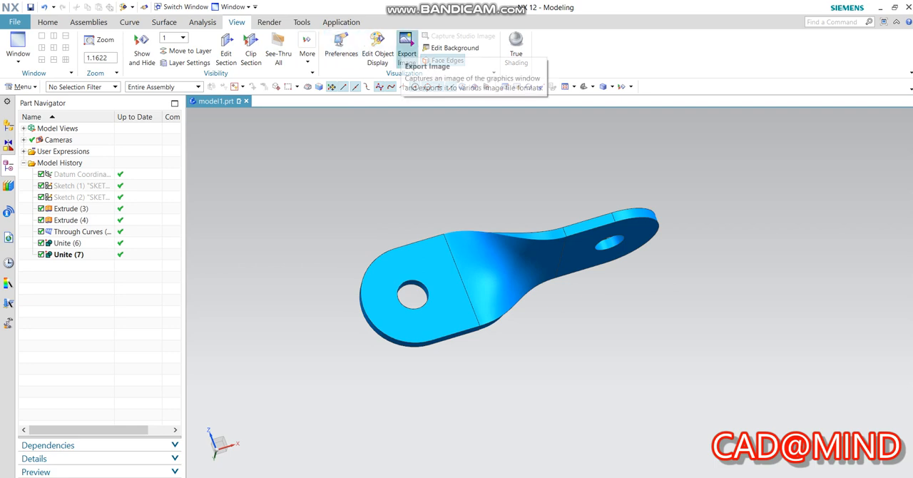
click(378, 53)
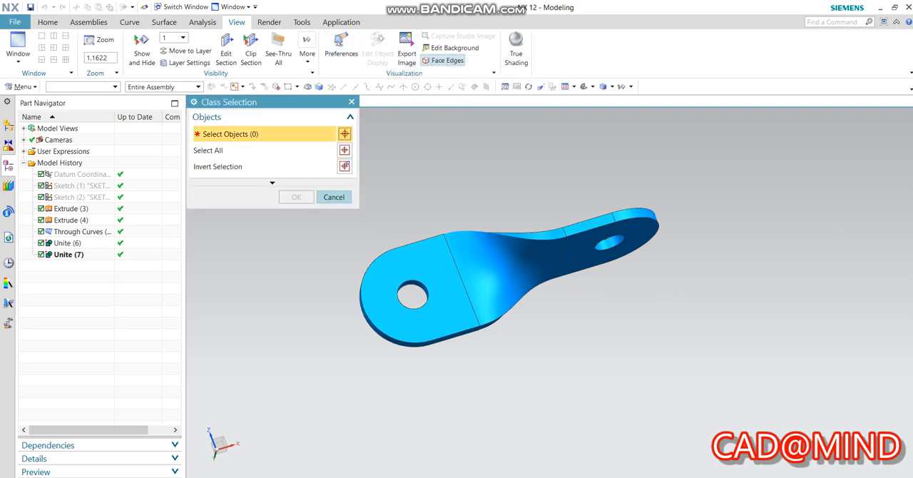
click(333, 197)
click(516, 50)
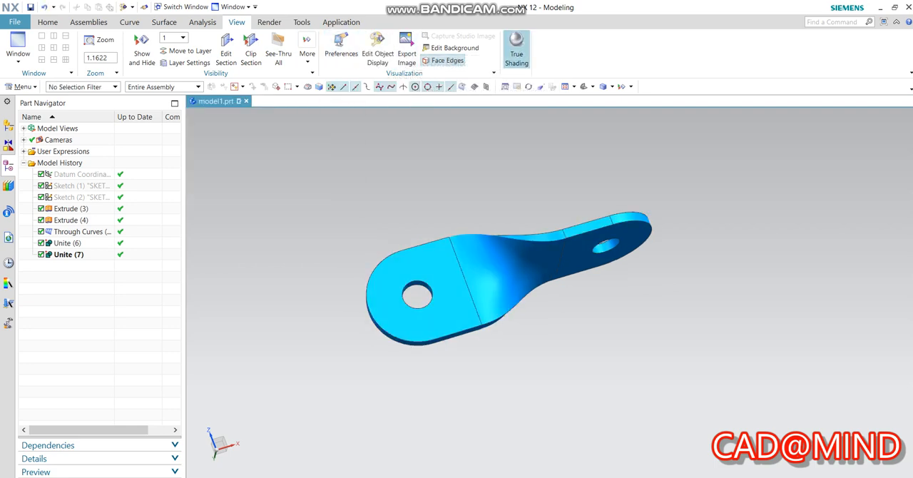
mouse_move(534, 285)
middle_down()
mouse_move(531, 335)
mouse_move(546, 278)
middle_up()
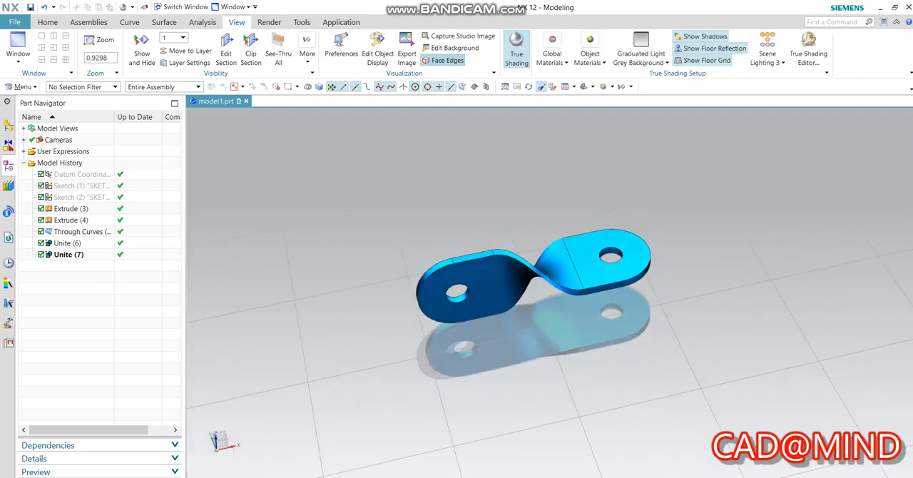
click(552, 56)
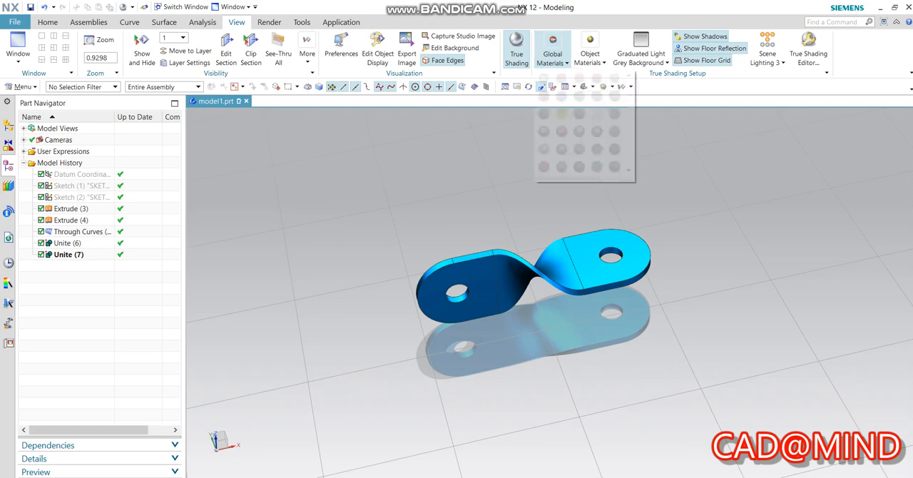
click(579, 114)
Examine the shaded twisted link and its floor reflection from several angles and distances.
middle_drag(552, 307, 546, 172)
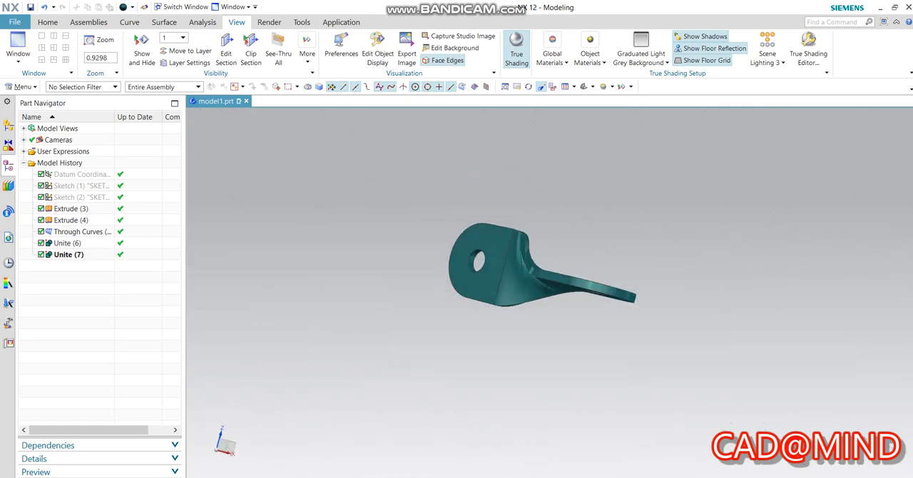
scroll(544, 227, down, 1)
middle_drag(544, 227, 634, 339)
scroll(459, 237, up, 2)
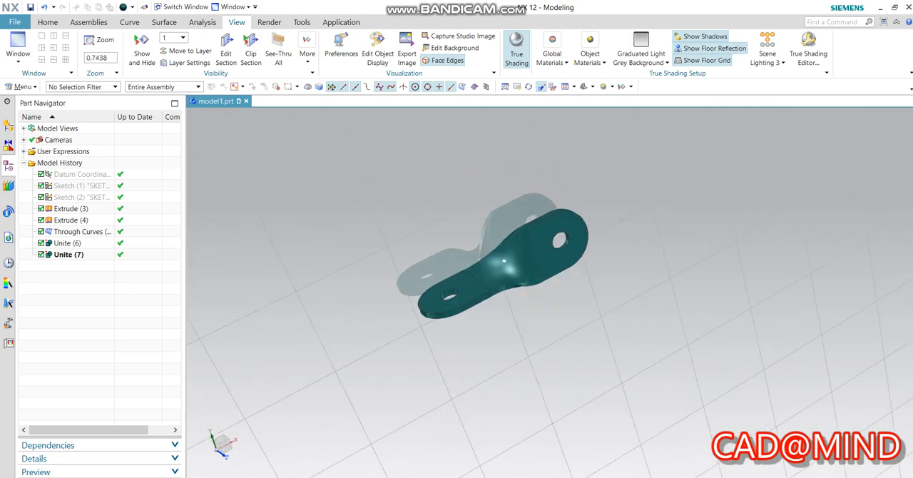
scroll(544, 312, down, 3)
scroll(544, 312, up, 3)
scroll(592, 235, down, 1)
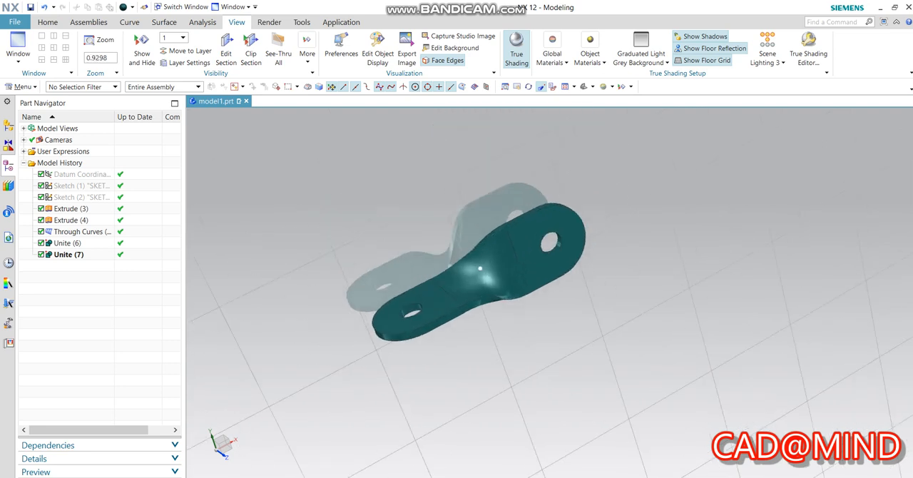
Save the part as model1.prt in the Desktop folder.
key(ctrl+s)
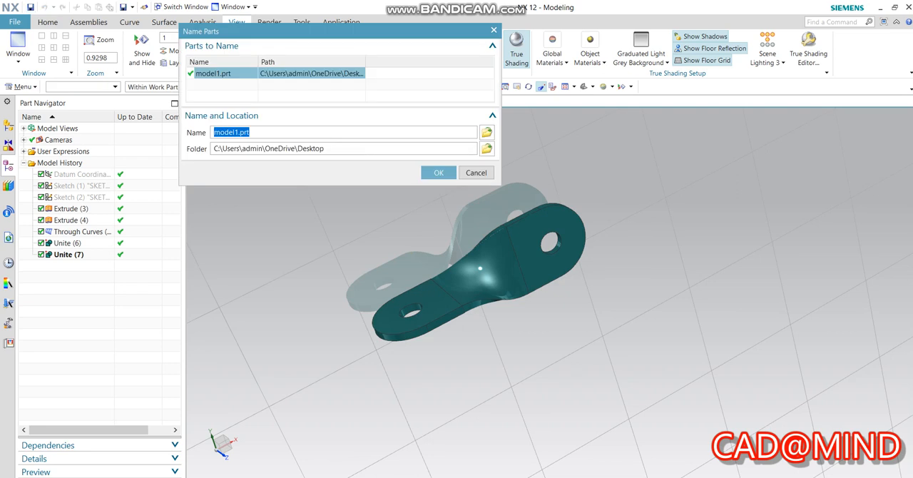
key(Return)
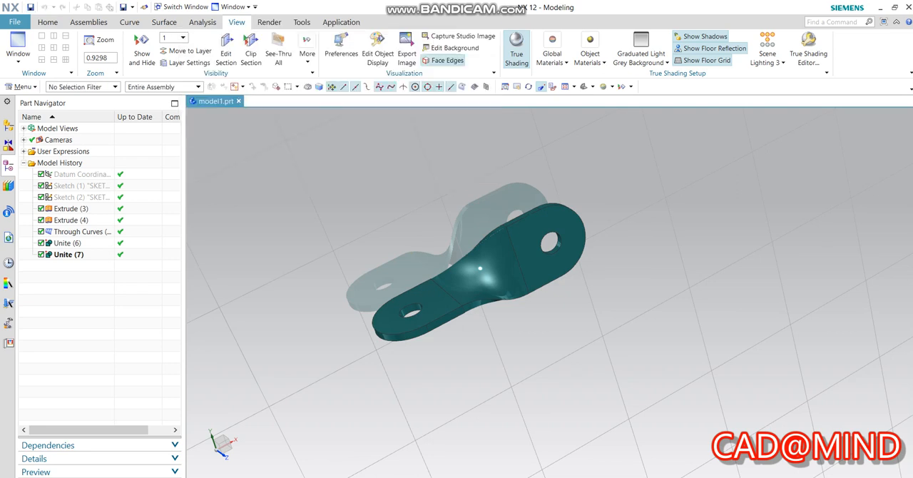